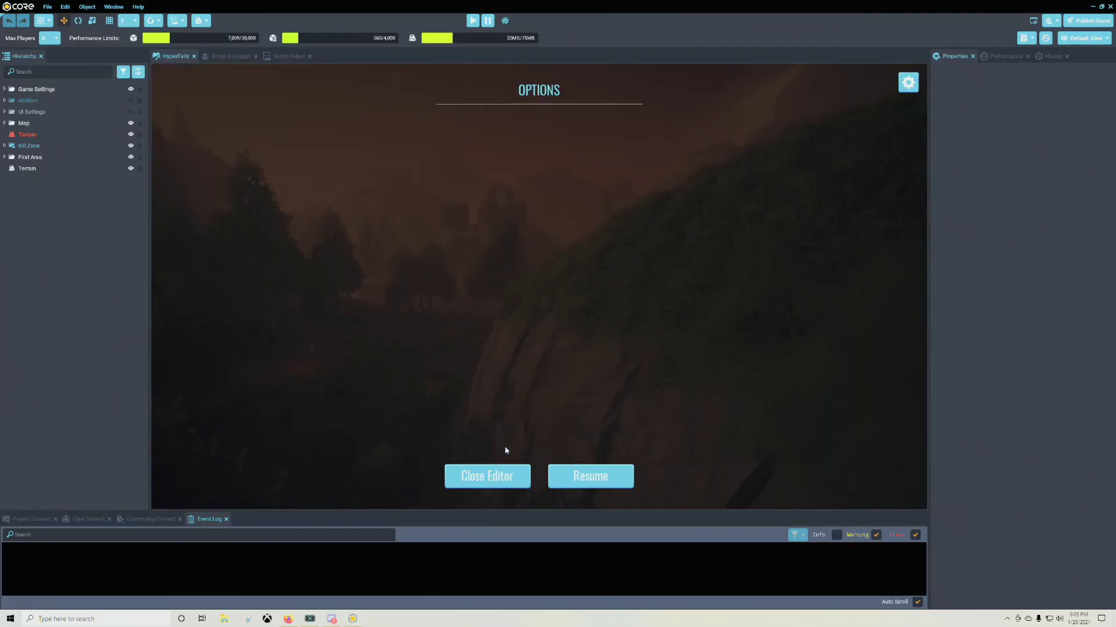
- Close the HyperFails project's editor
left_click(487, 476)
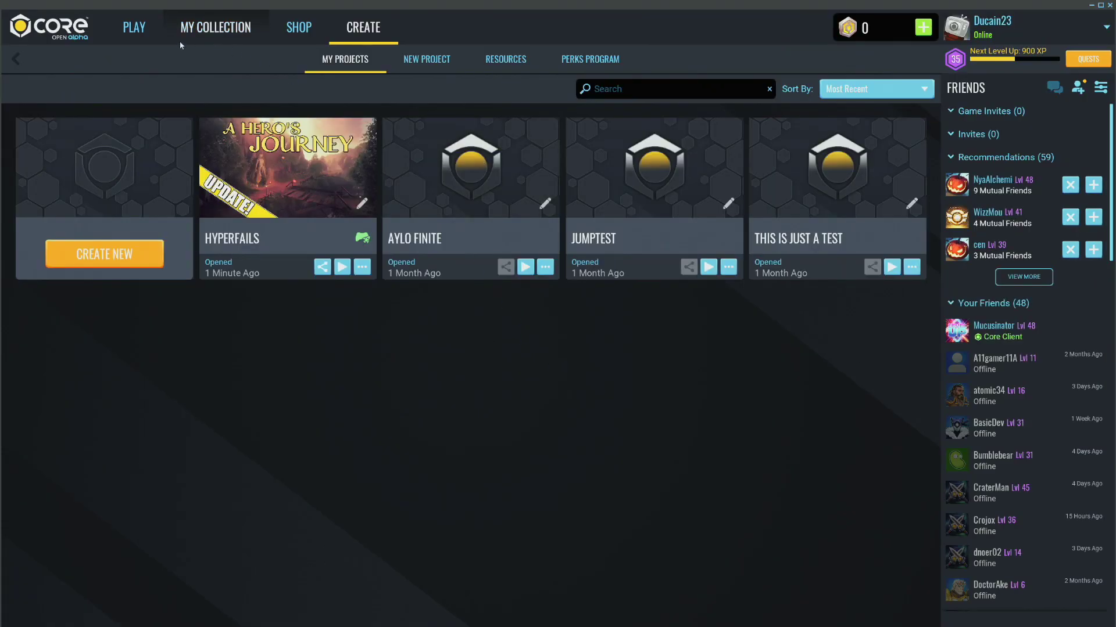
- Browse the catalogue of playable games, looking through the active, featured and recently played sections
left_click(134, 27)
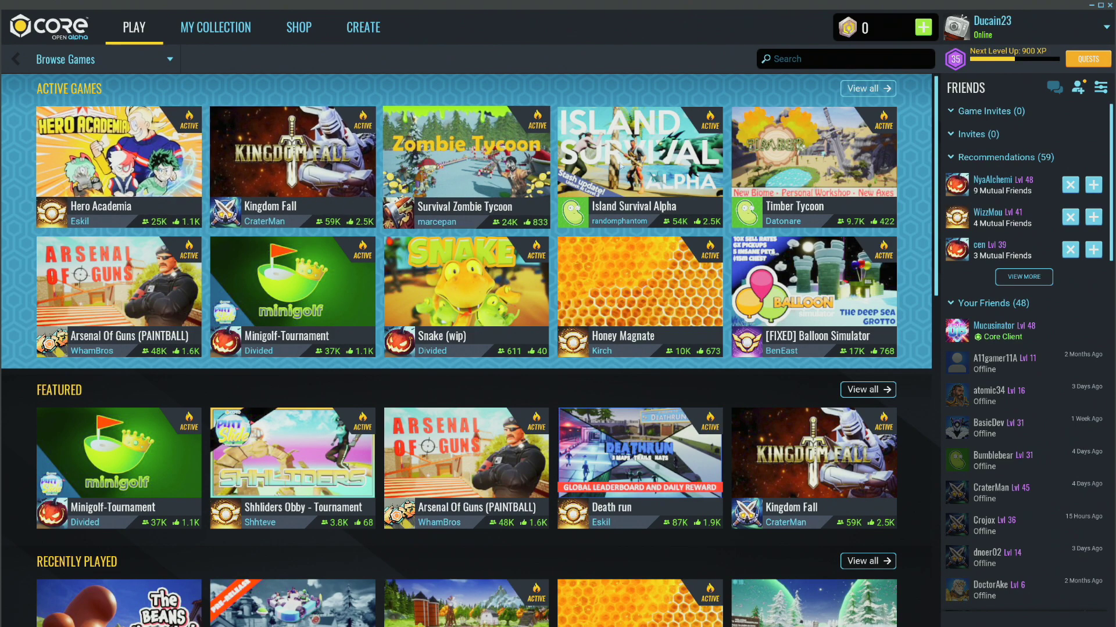
scroll(605, 385, "down", 5)
scroll(604, 384, "down", 4)
scroll(592, 368, "up", 3)
scroll(590, 366, "down", 3)
scroll(588, 360, "up", 8)
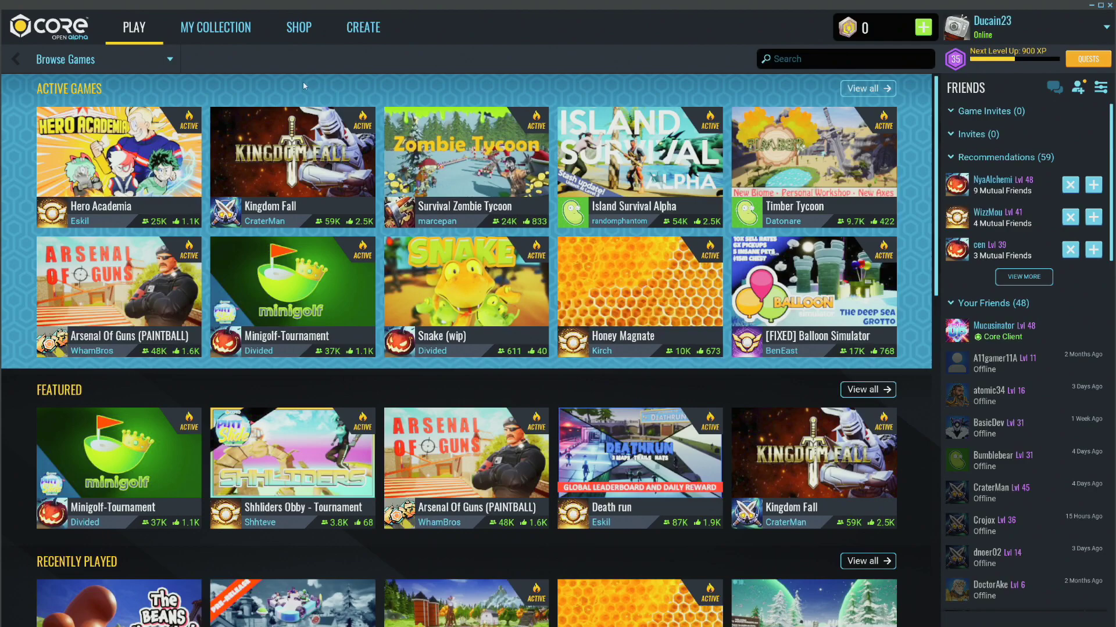
- Start a new project and look through the available gameplay frameworks for third-person, first-person and top-down games
left_click(364, 34)
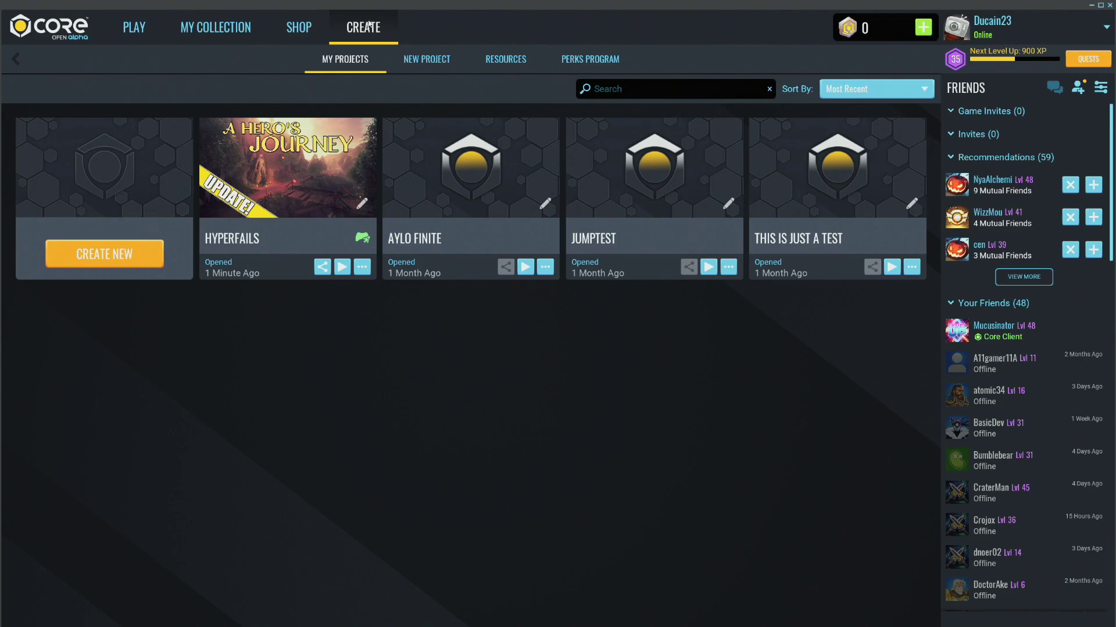
left_click(104, 254)
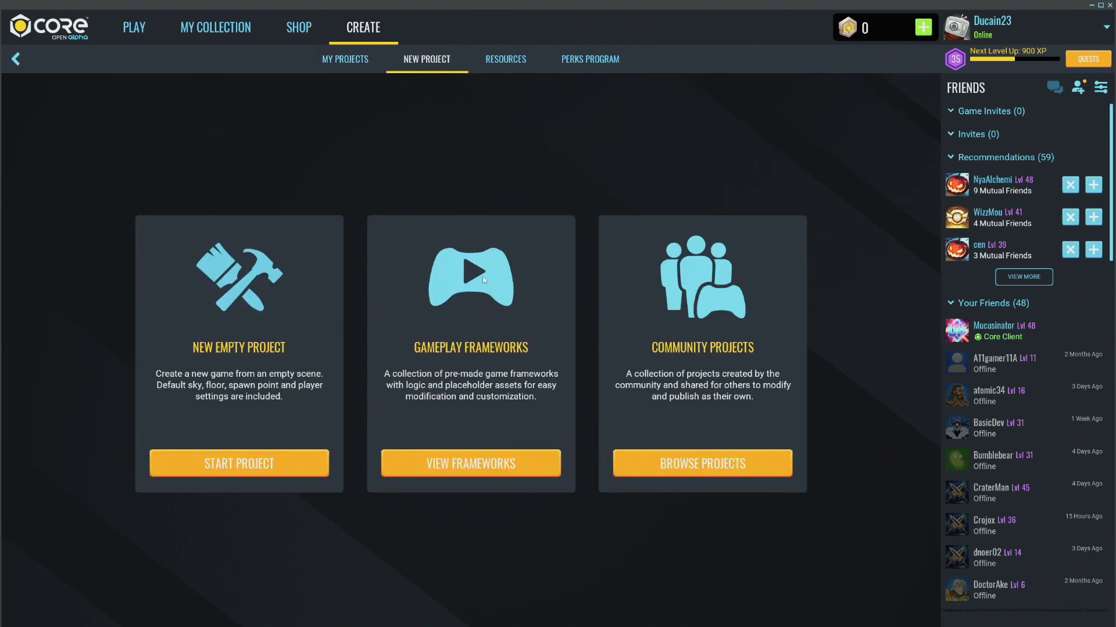
left_click(470, 452)
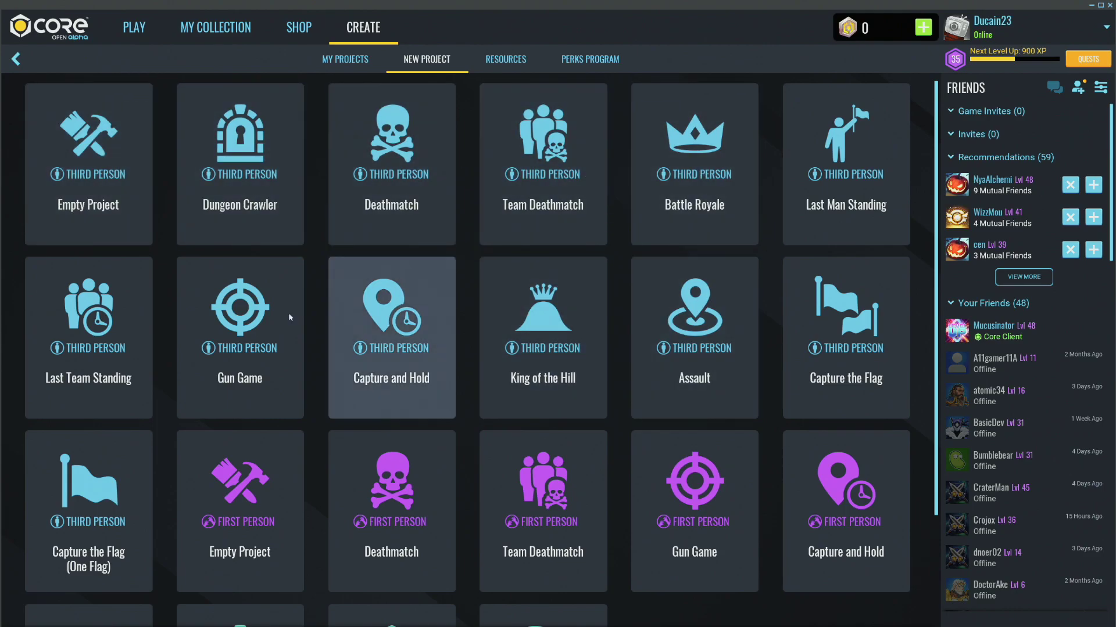
scroll(289, 309, "down", 2)
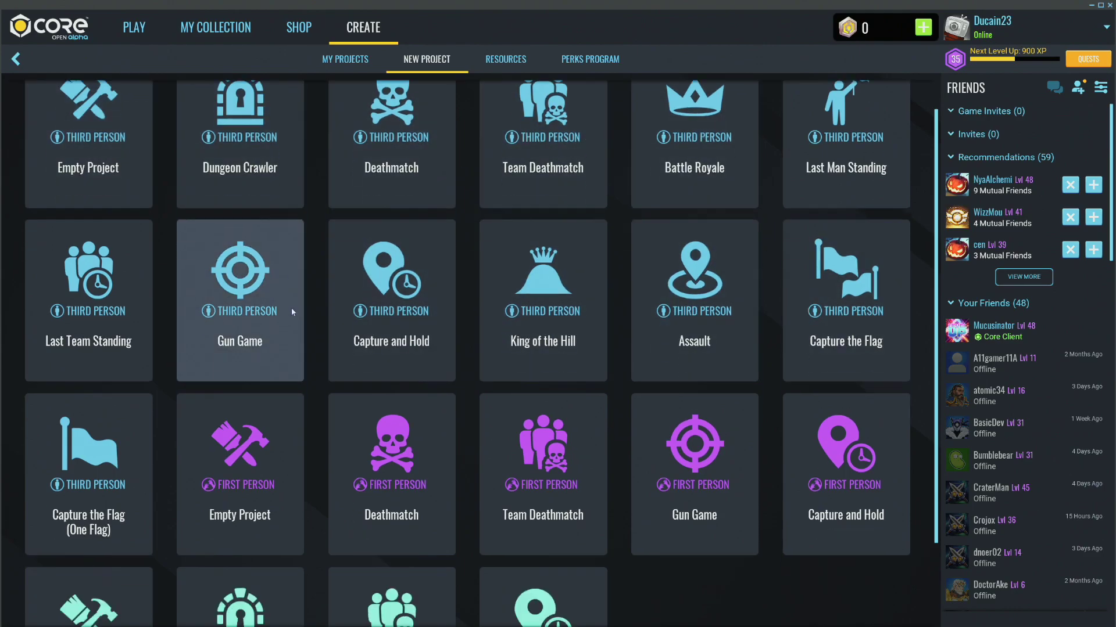
scroll(389, 265, "down", 1)
scroll(407, 276, "up", 3)
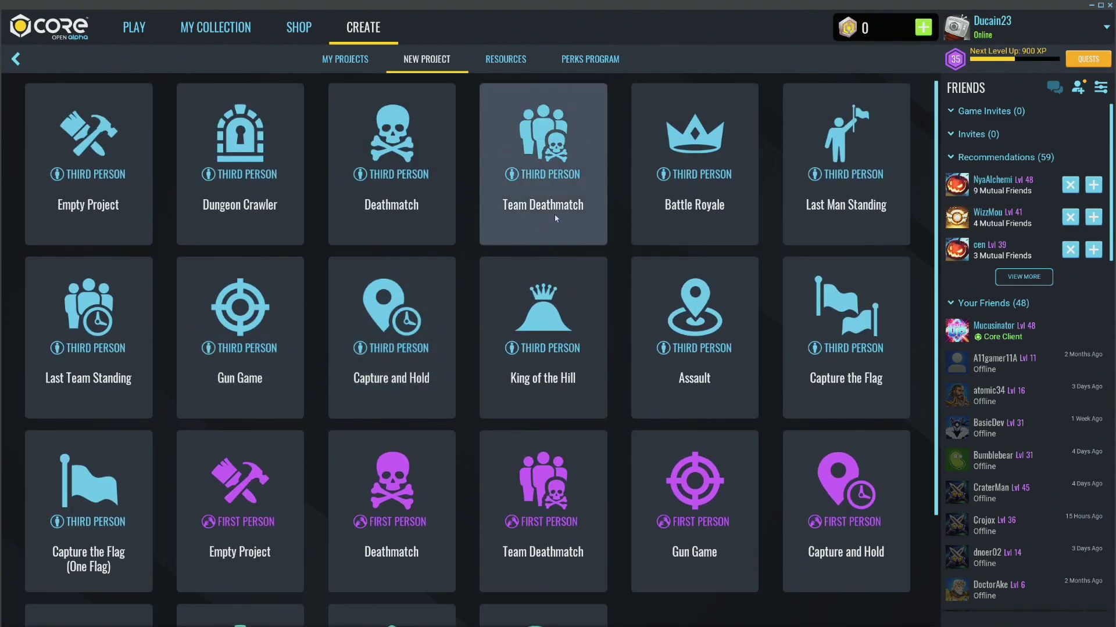
scroll(652, 271, "down", 3)
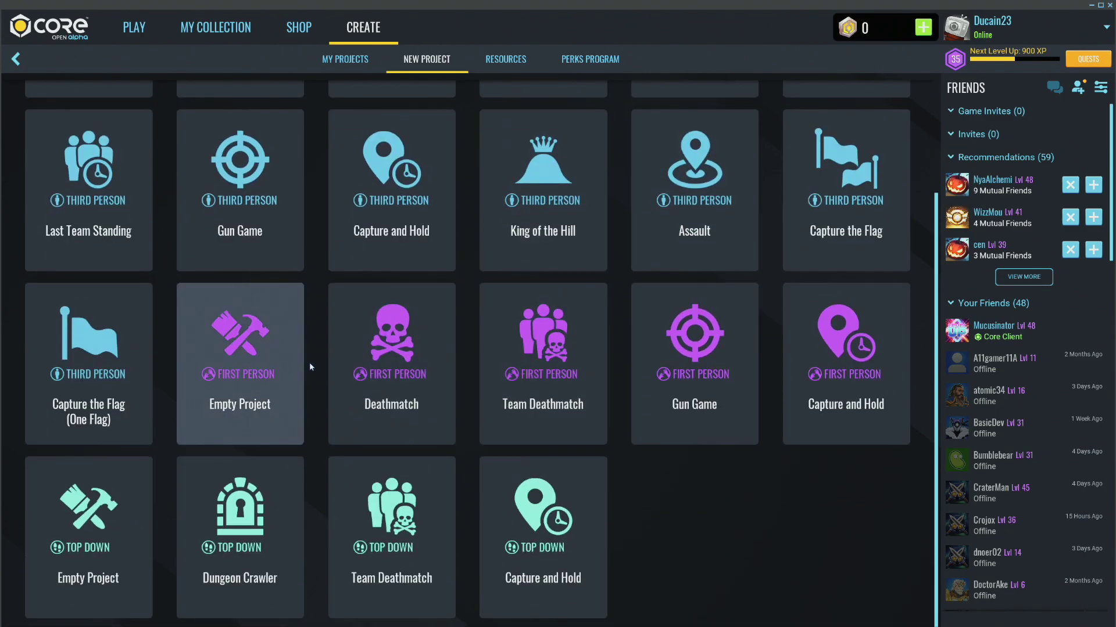
- Leave the frameworks list and create a new empty project named Grass
left_click(14, 61)
left_click(239, 464)
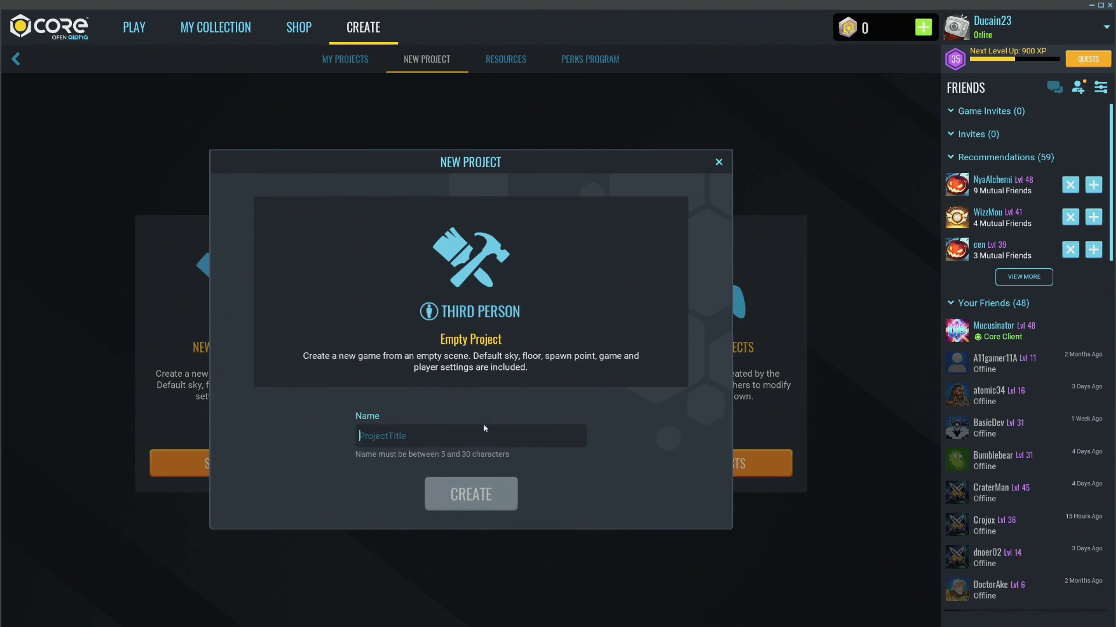
type("Grass")
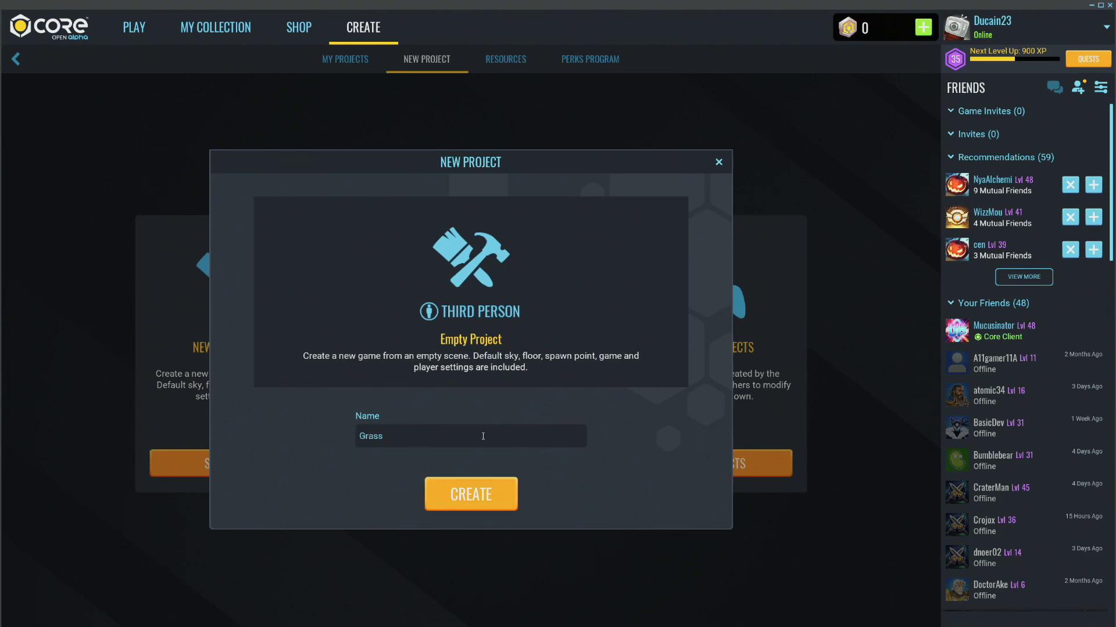
left_click(470, 494)
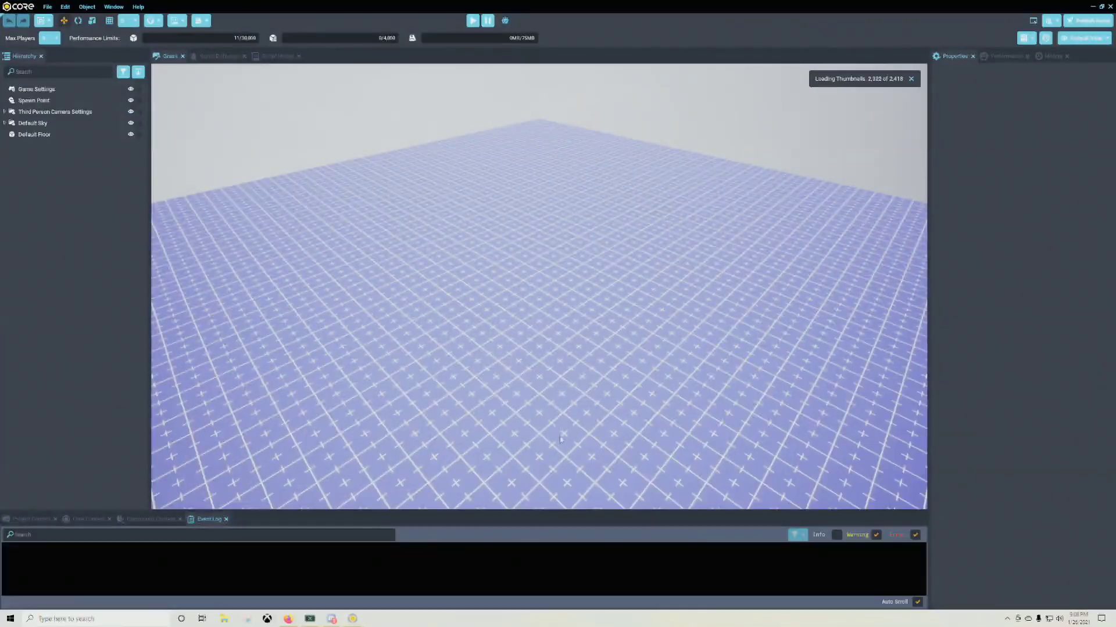
- Generate a new Ravines terrain with a terrain size of 512 x 512
key("s")
right_click_drag(560, 437, 616, 314)
scroll(616, 317, "down", 6)
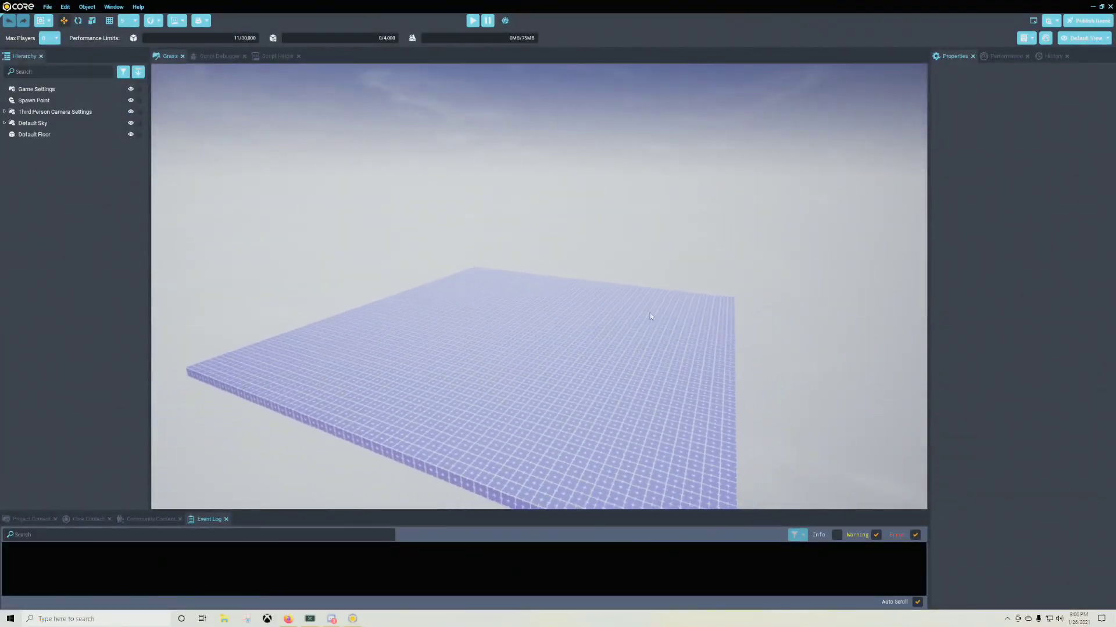
left_click(198, 22)
left_click(232, 51)
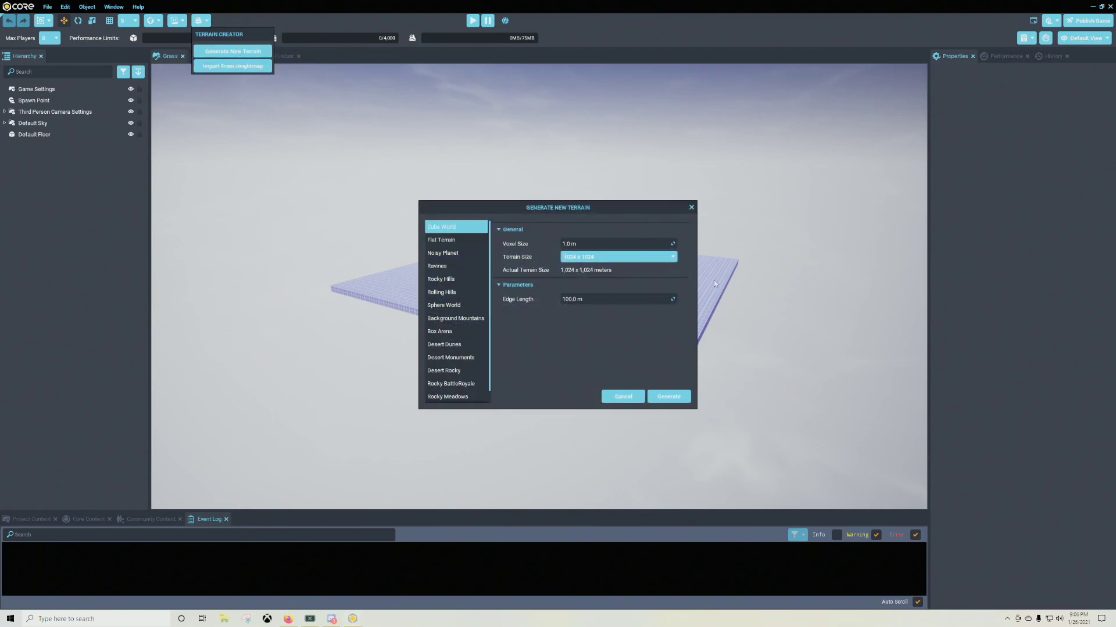
left_click(451, 266)
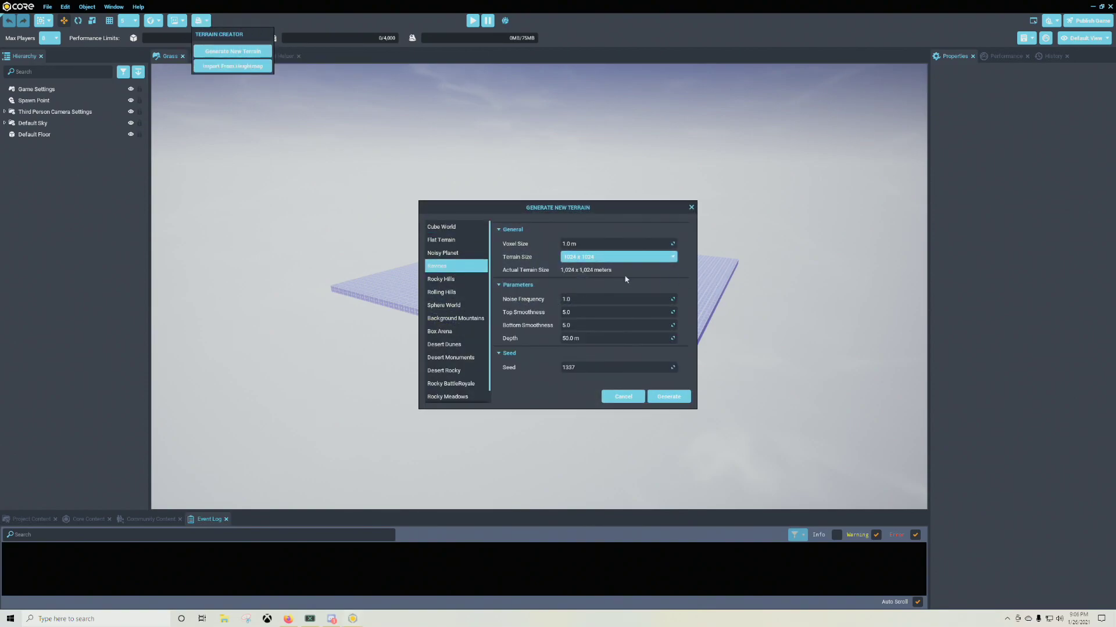
left_click(639, 257)
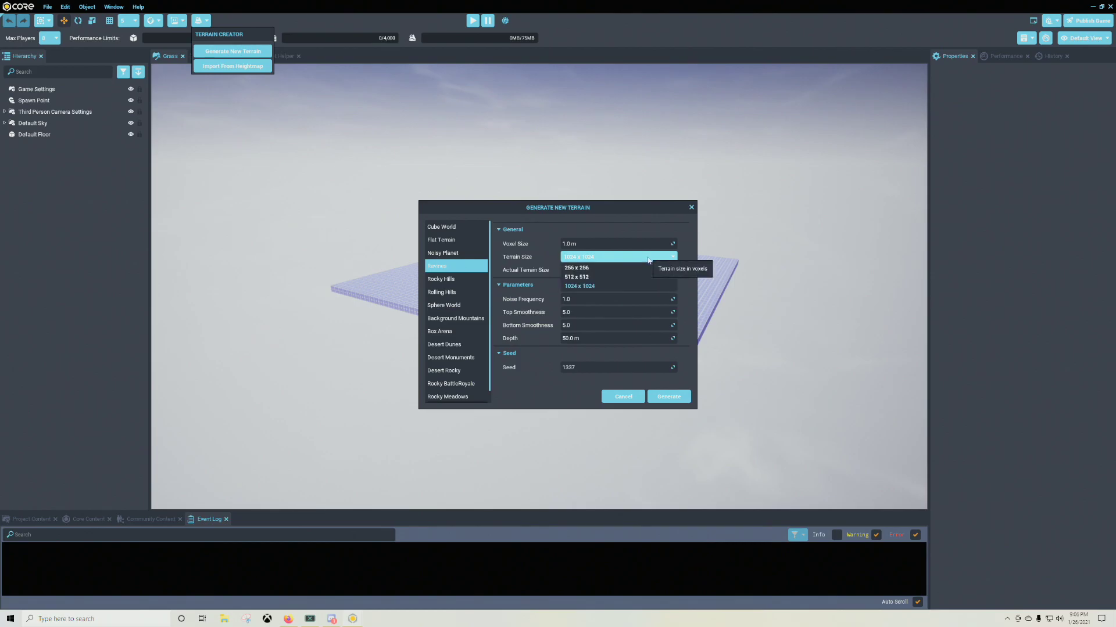
left_click(605, 276)
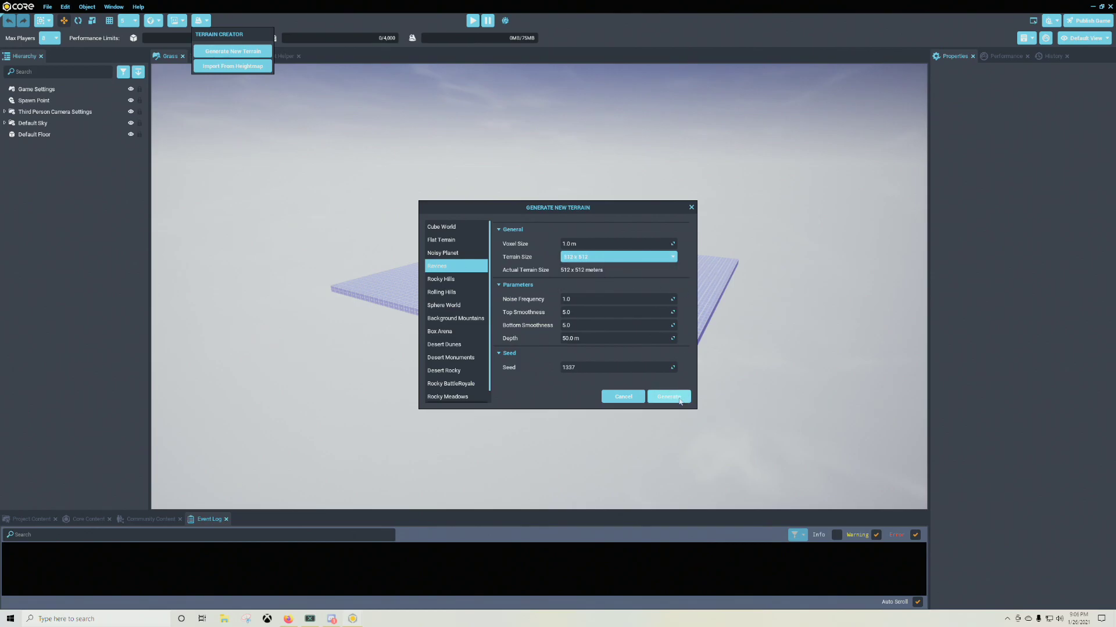
left_click(670, 397)
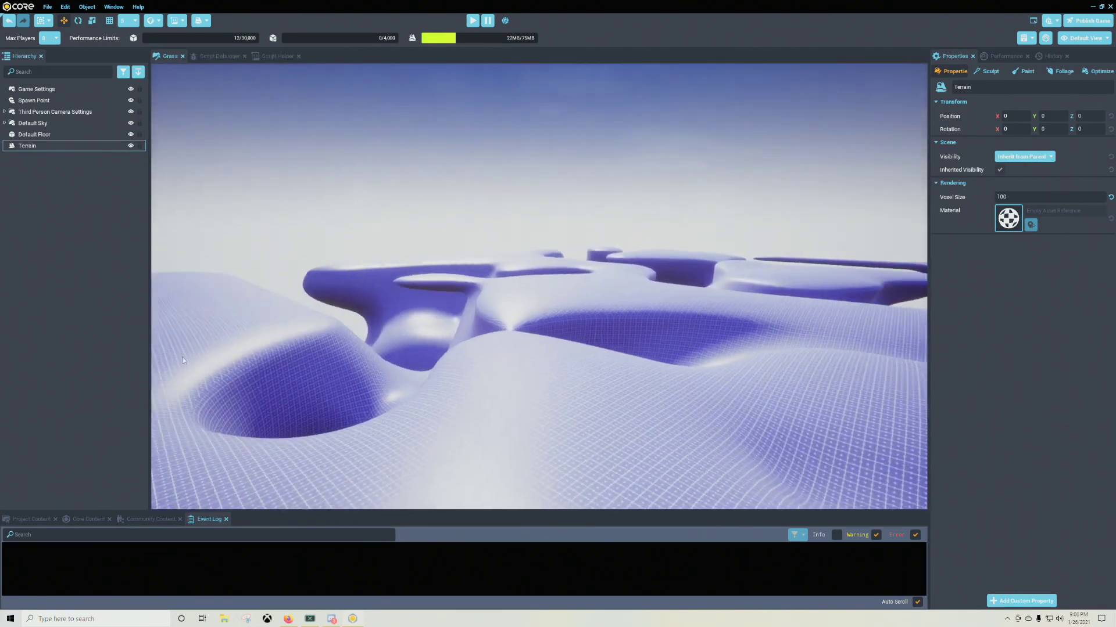
- Delete the default floor that overlaps the generated terrain
right_click_drag(101, 367, 570, 352)
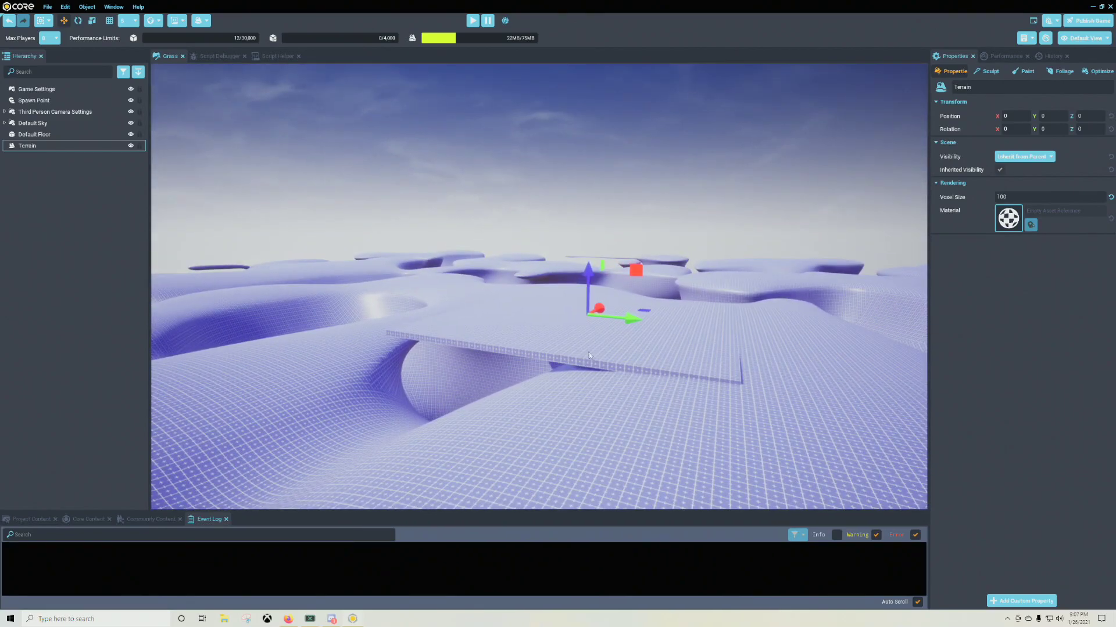
left_click(570, 352)
key("Delete")
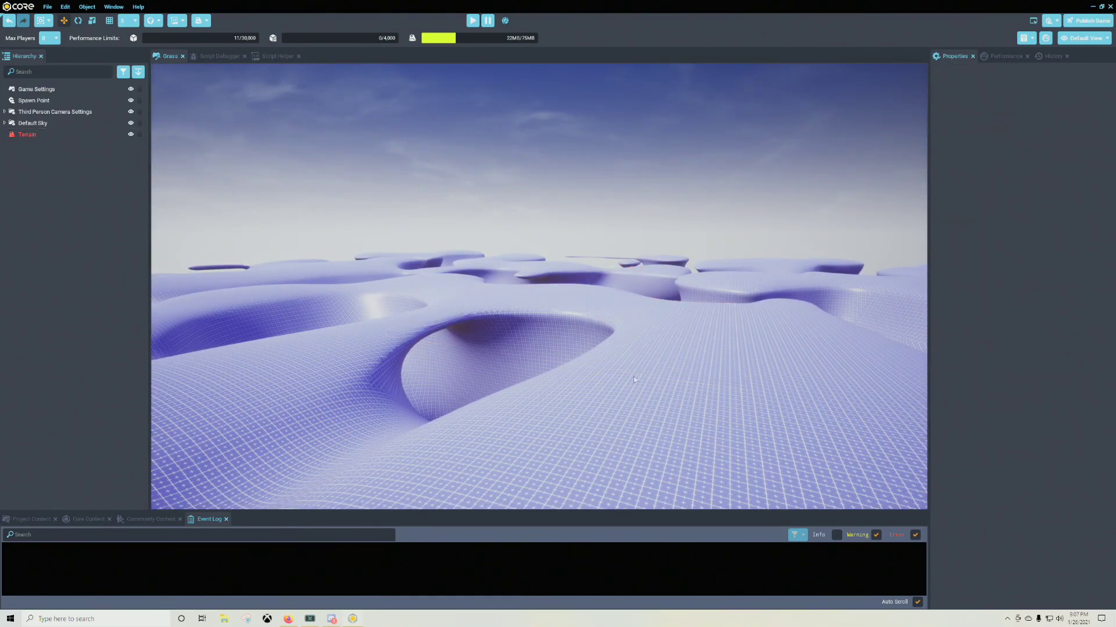
- Select the terrain and open its Paint tools to apply the default grass-and-rock material palette, then inspect the surface
left_click(635, 376)
right_click_drag(689, 362, 748, 363)
key("s")
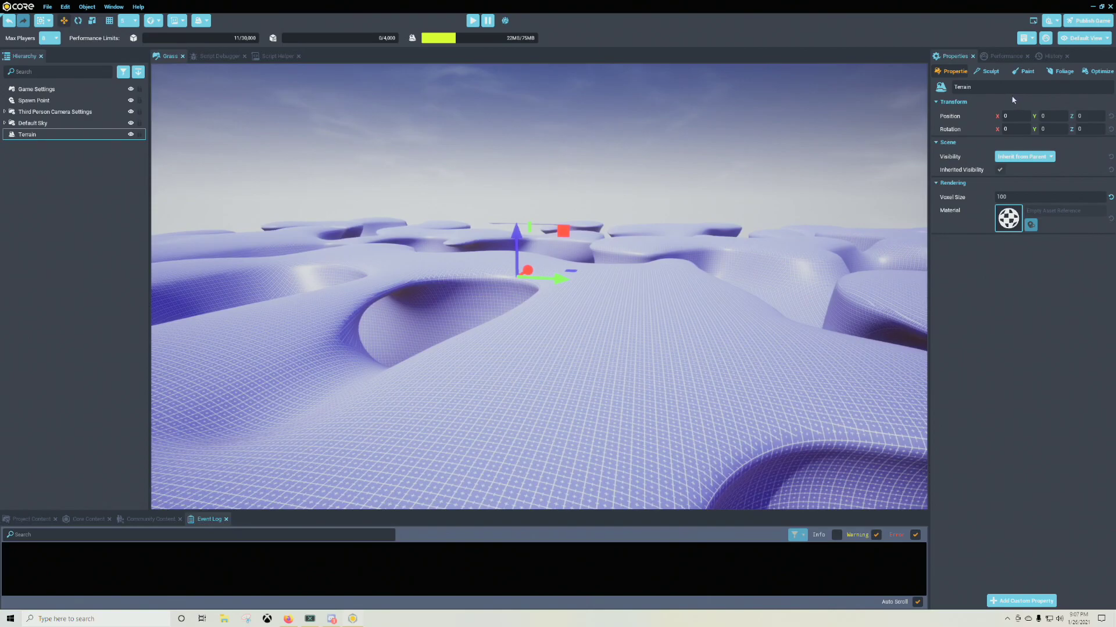
left_click(1017, 72)
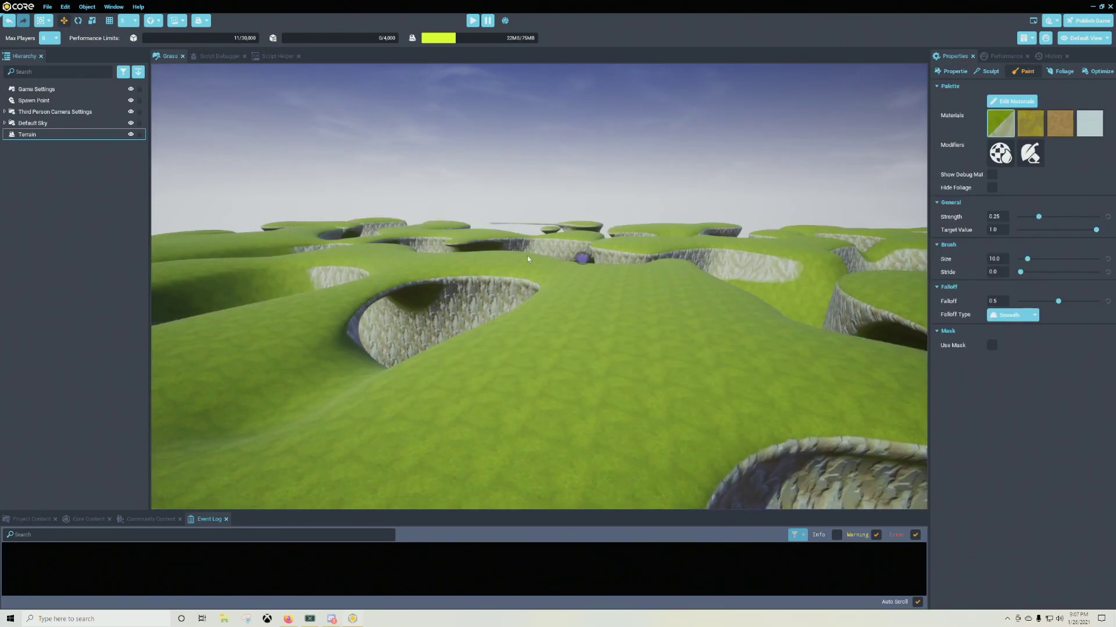
right_click_drag(658, 302, 972, 337)
mouse_move(780, 346)
right_mouse_down()
mouse_move(884, 341)
mouse_move(270, 304)
mouse_move(227, 313)
mouse_move(429, 286)
right_mouse_up()
key("w")
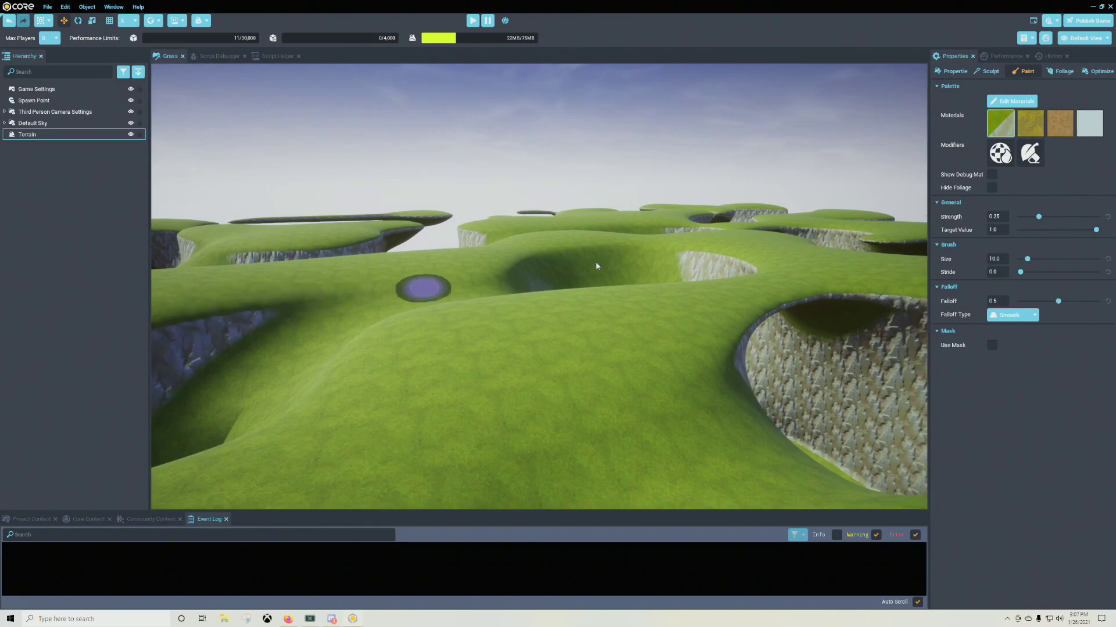
right_click_drag(788, 312, 642, 269)
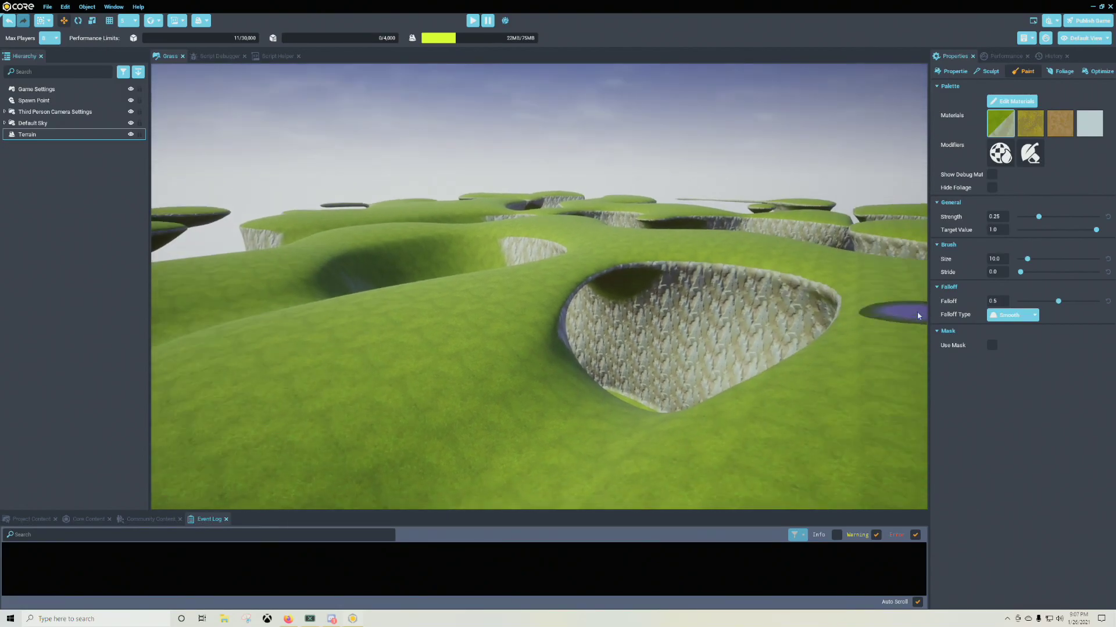
- Search the static meshes for grass and add Grass Short as foliage on the terrain
left_click(1061, 71)
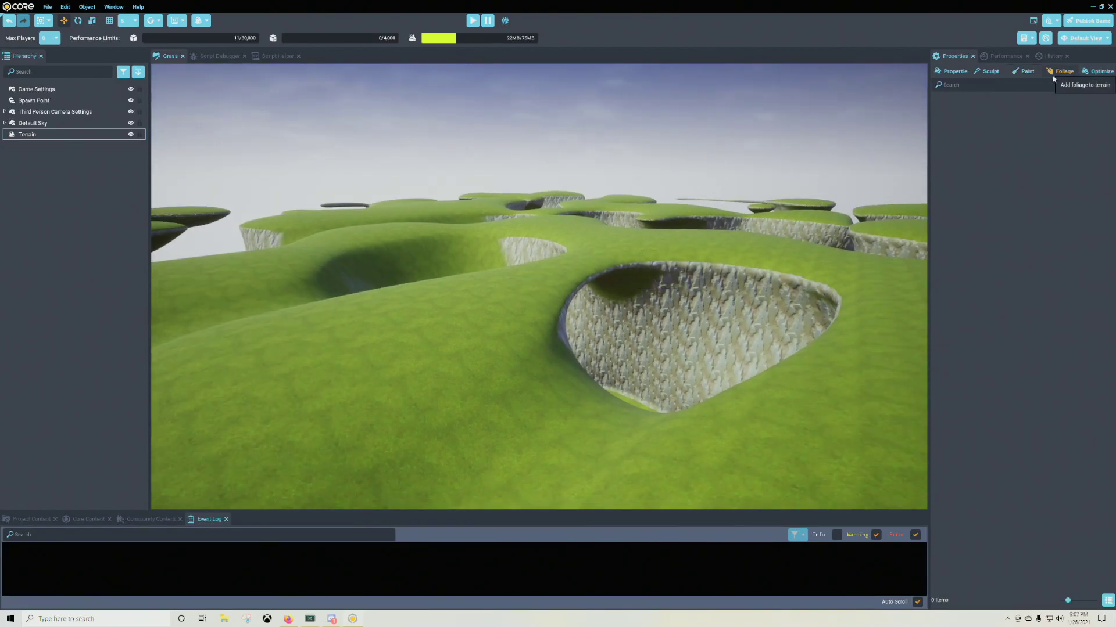
left_click(1097, 84)
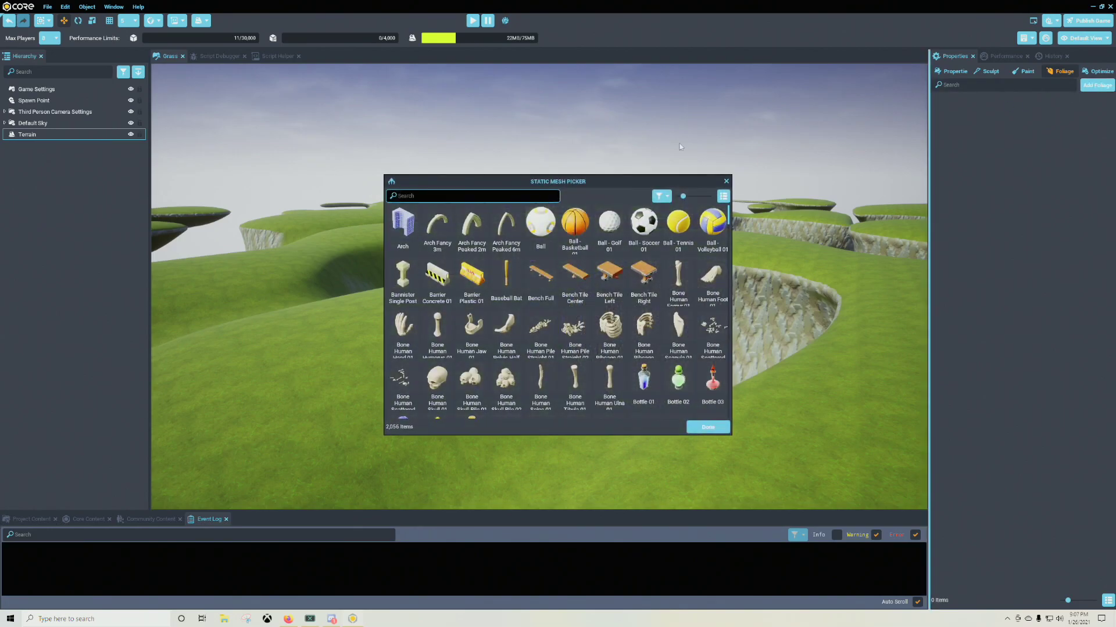
type("grass")
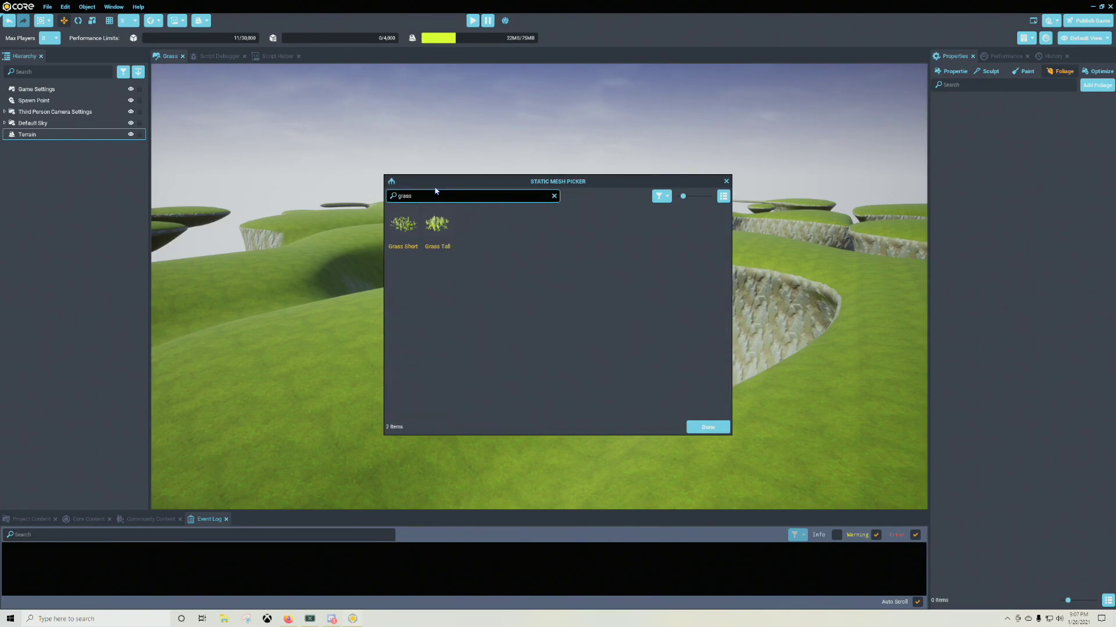
left_click(402, 225)
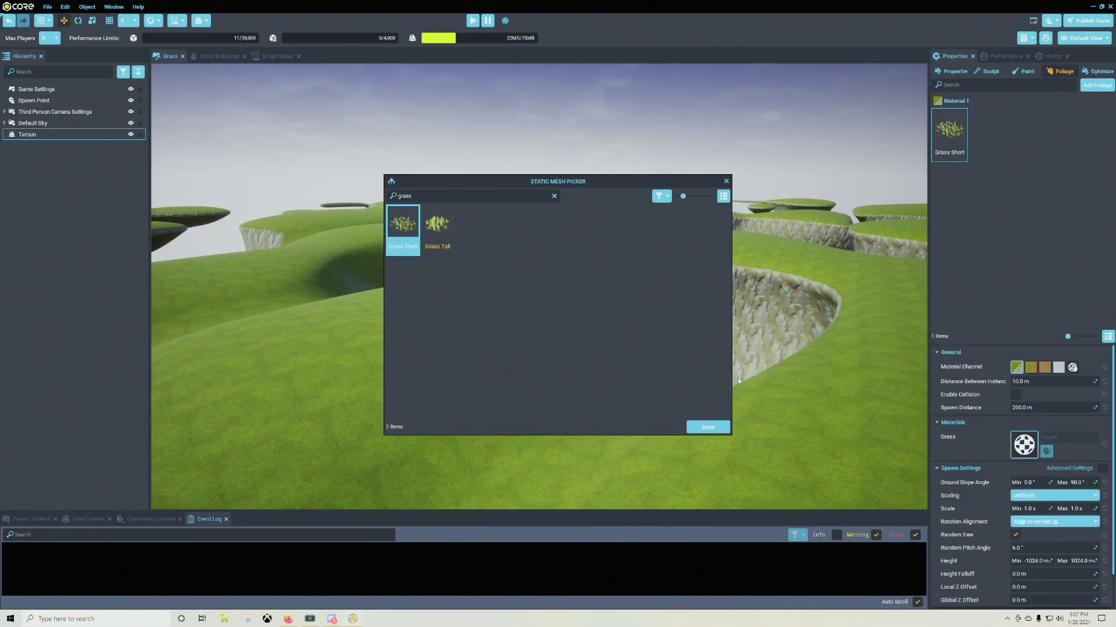
left_click(707, 429)
- Set the Grass Short foliage's spawn distance to 224 m and its distance between instances to 1 m
right_click_drag(519, 370, 693, 399)
key("w")
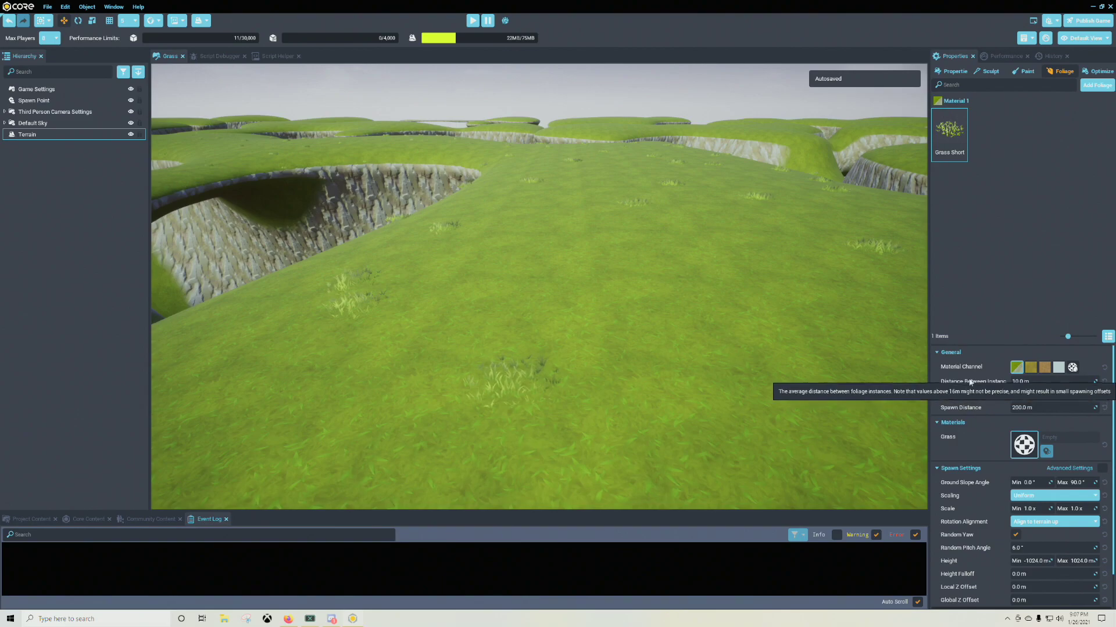
left_click(1028, 383)
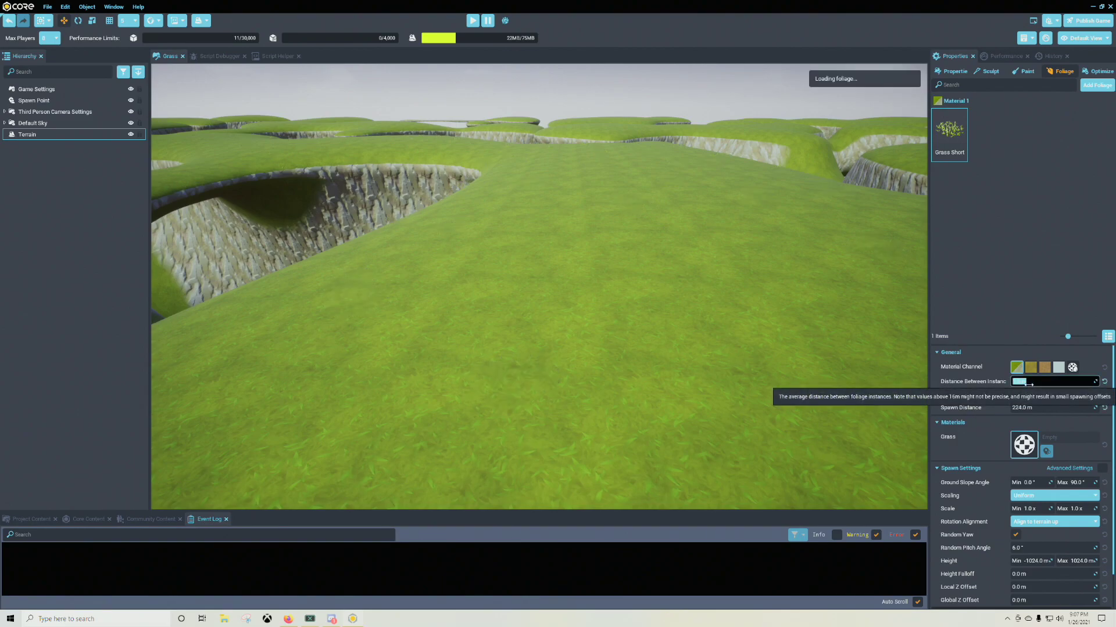
key("Return")
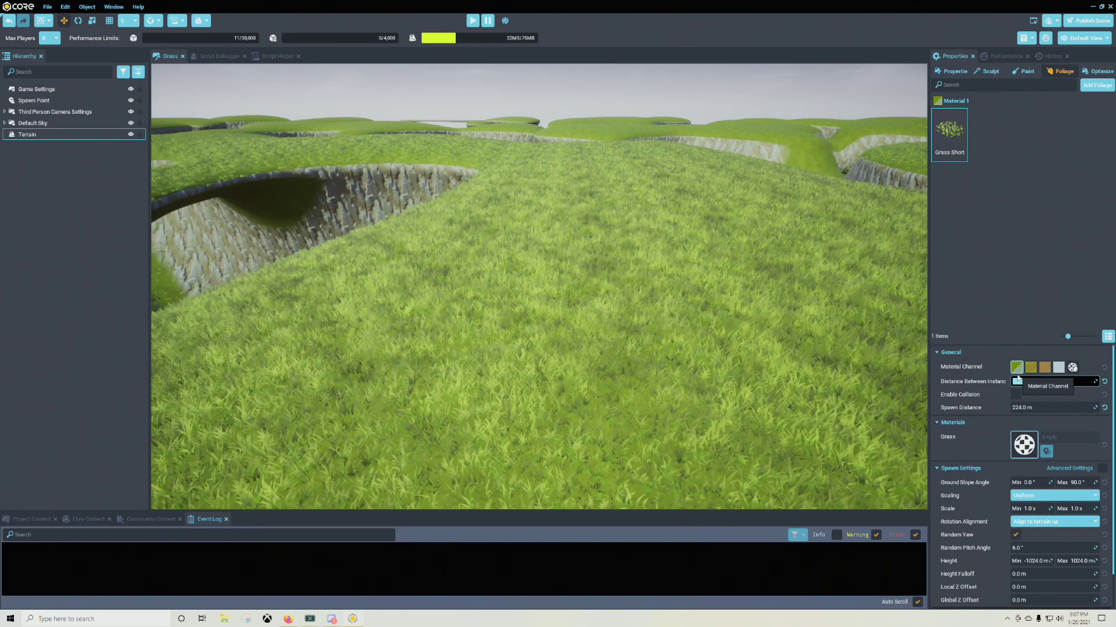
key("Return")
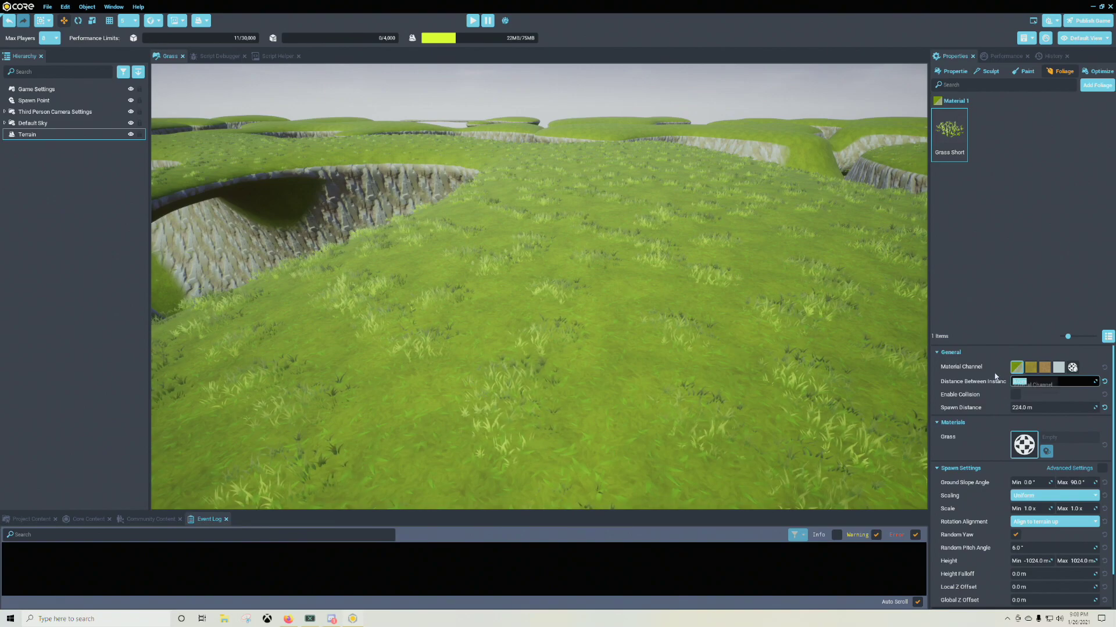
key("Return")
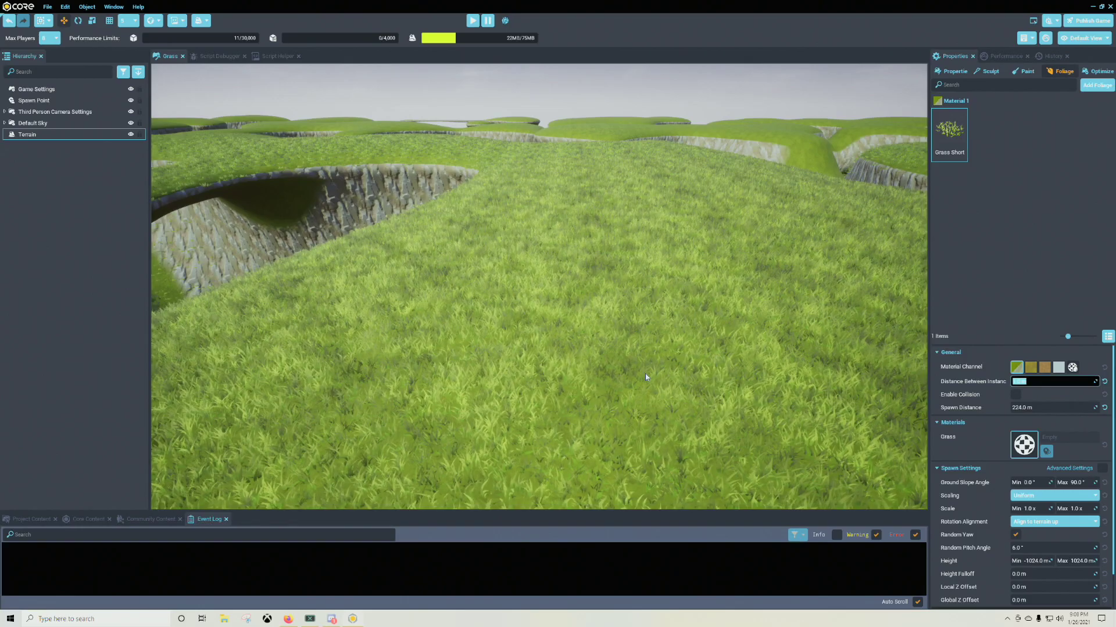
- Examine how the grass foliage grows where the ravine's rock walls meet the grassy slopes
right_click_drag(645, 376, 969, 329)
key("w")
right_click_drag(709, 336, 841, 331)
right_click_drag(730, 254, 630, 299)
key("w")
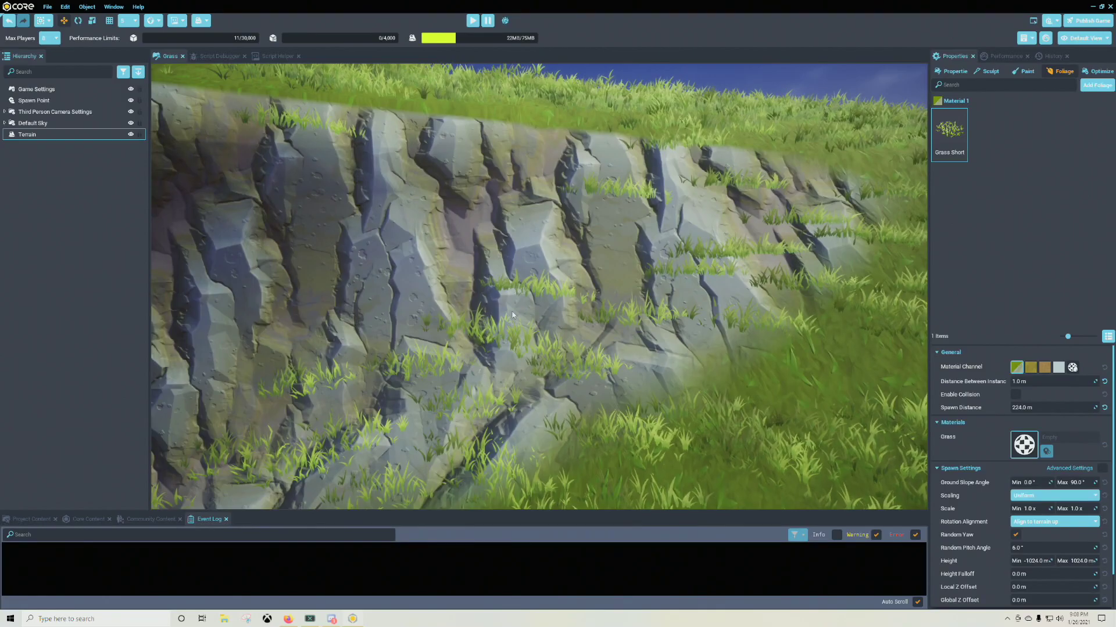
right_click_drag(808, 323, 879, 329)
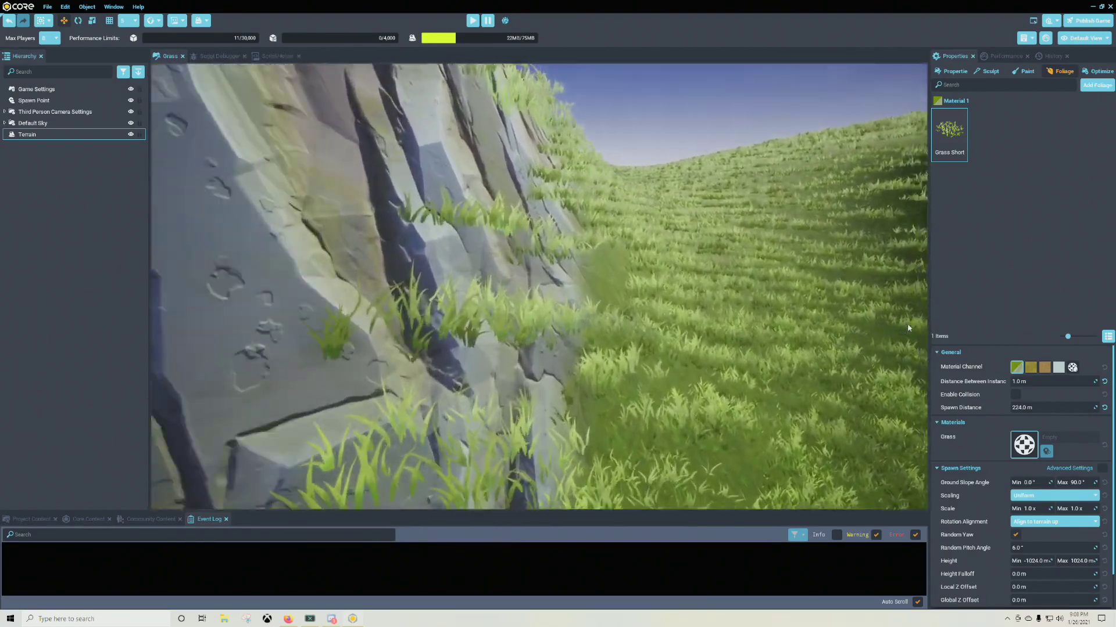
- Set the Grass Short foliage's rotation alignment to Align to surface
key("w")
right_click_drag(908, 325, 471, 304)
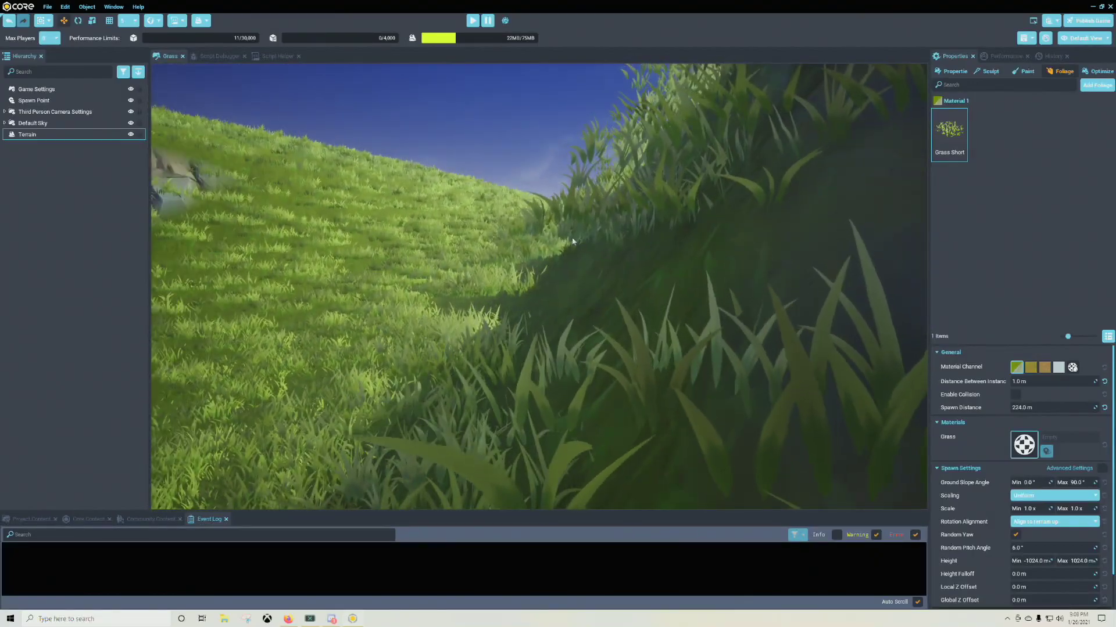
right_click_drag(565, 243, 650, 122)
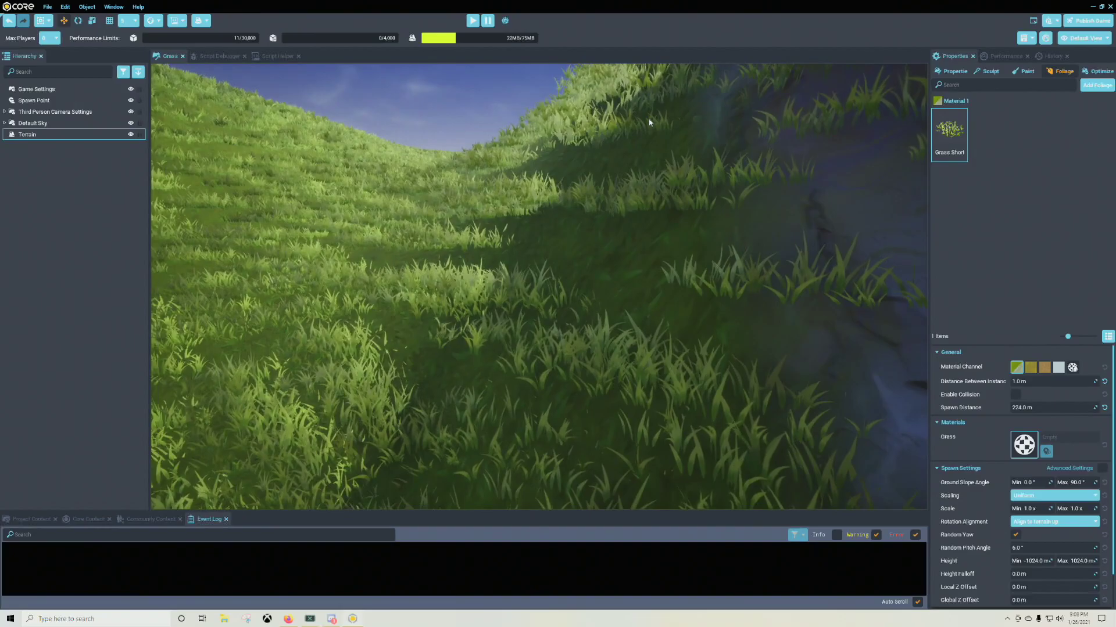
right_click_drag(396, 319, 430, 293)
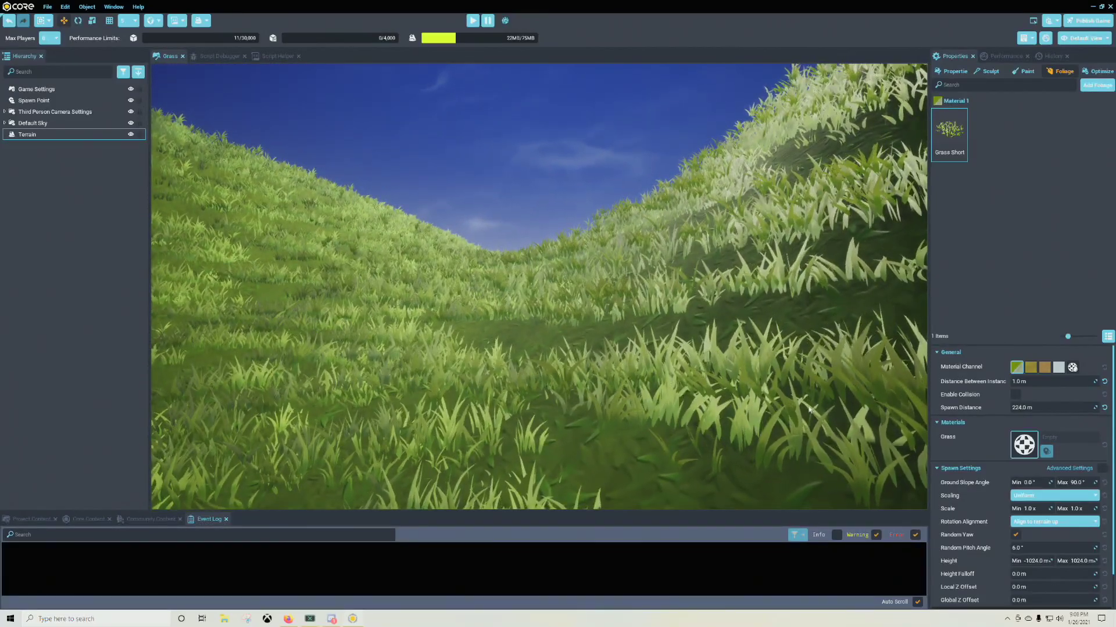
scroll(984, 518, "down", 1)
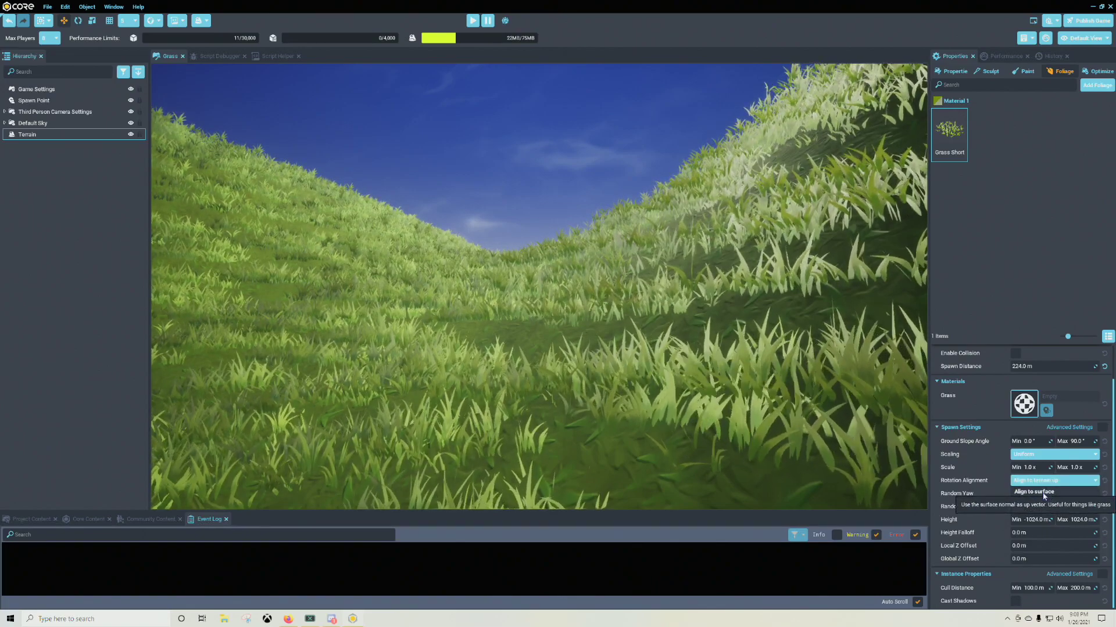
left_click(1044, 492)
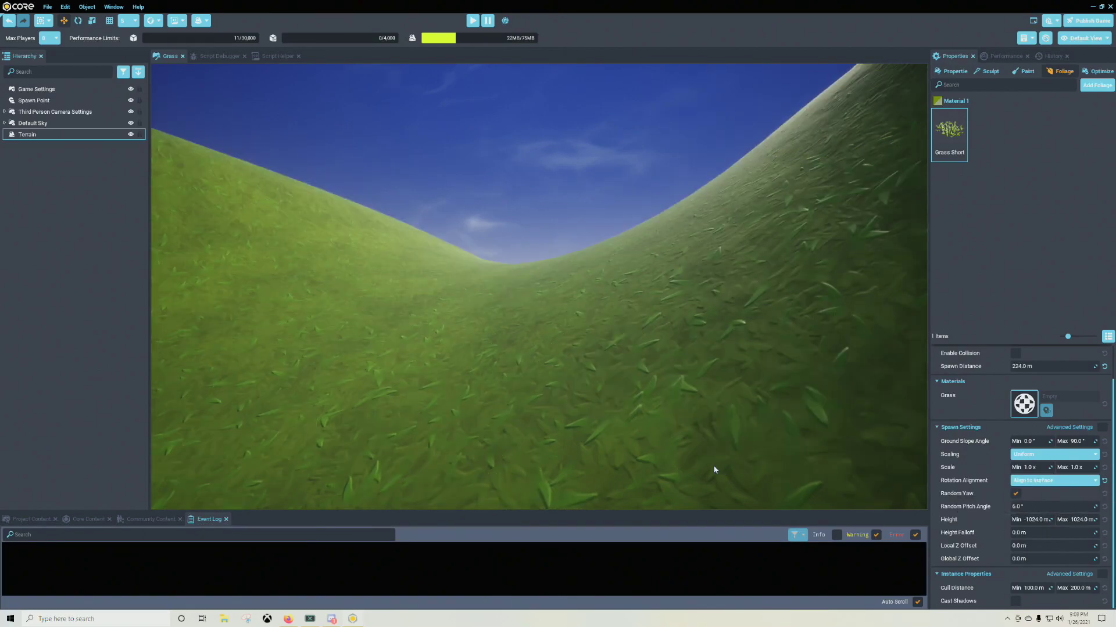
- Examine how the surface-aligned grass grows on the ravine's rock walls and the surrounding slopes
right_click_drag(718, 403, 588, 412)
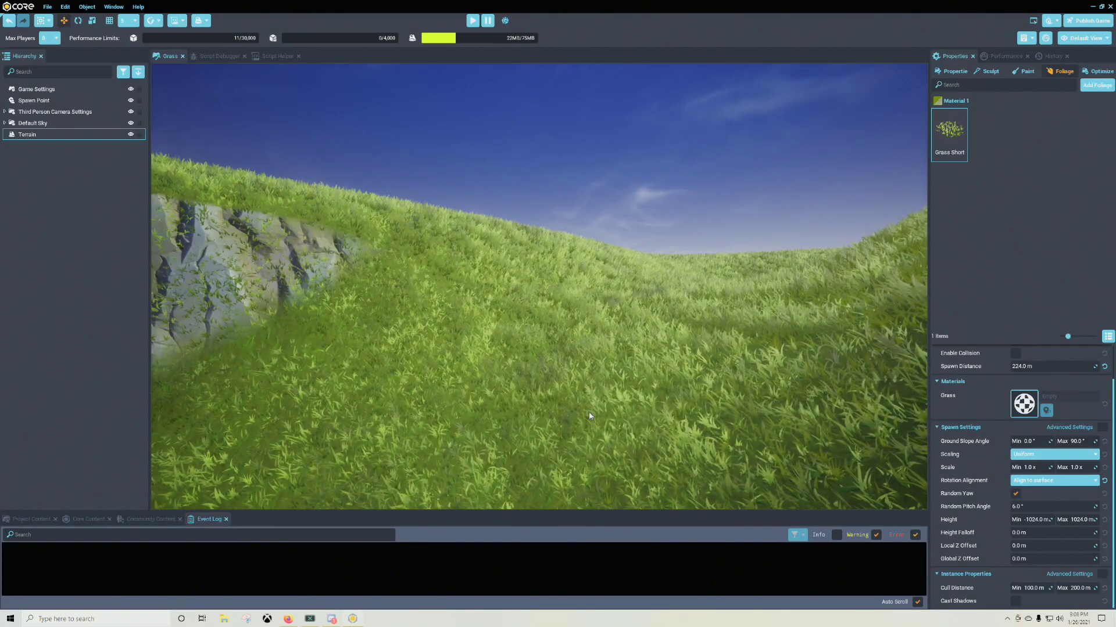
right_click_drag(585, 393, 1002, 400)
right_click_drag(660, 398, 485, 193)
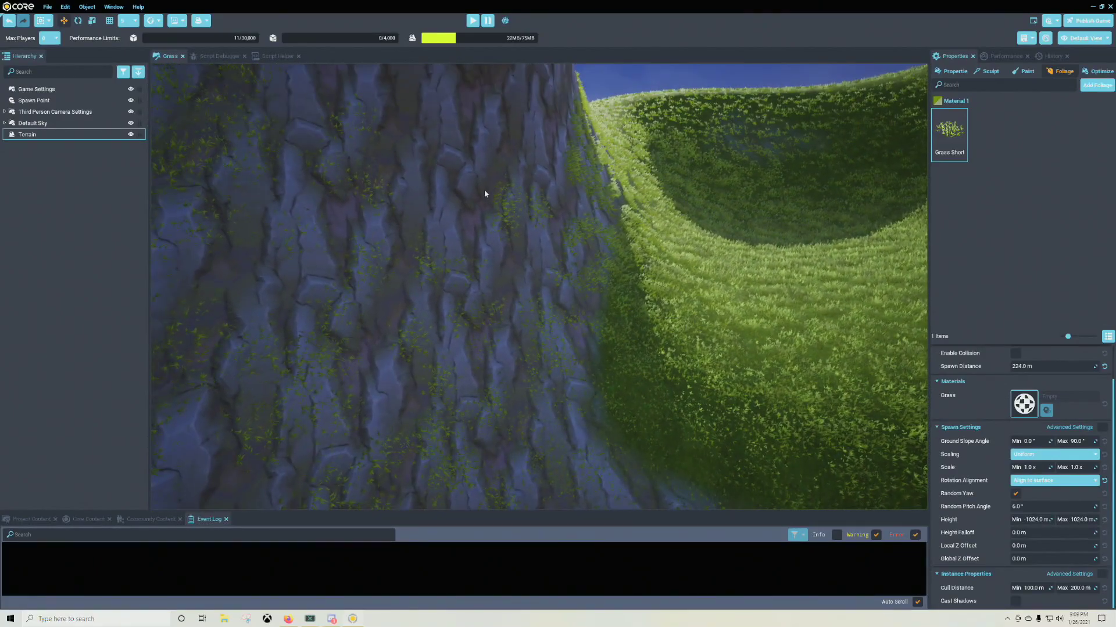
right_click_drag(291, 165, 448, 274)
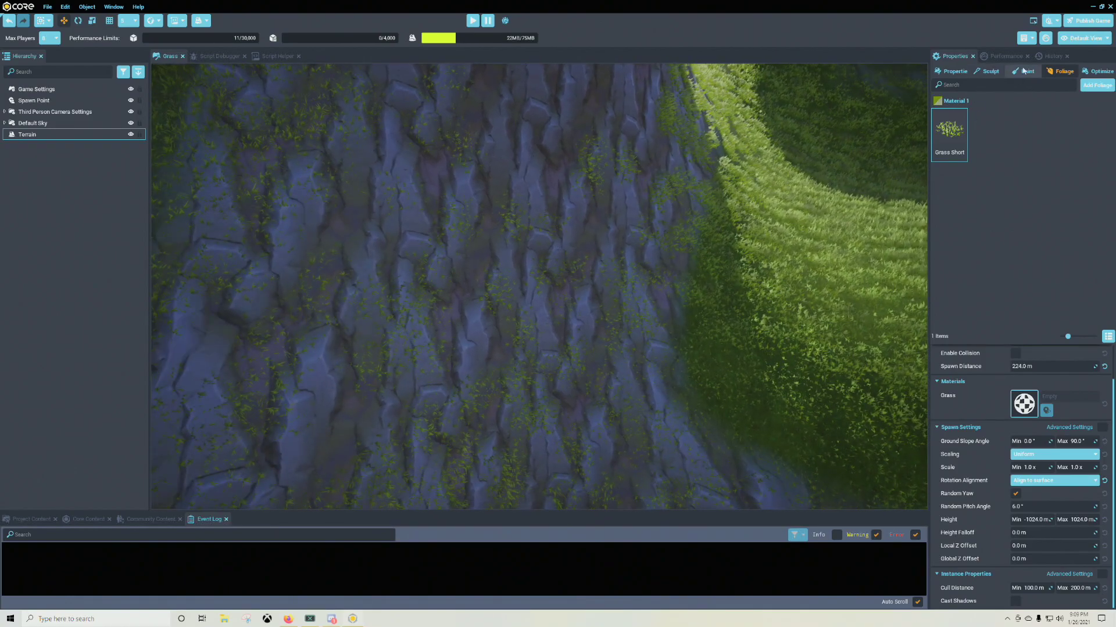
left_click(1024, 71)
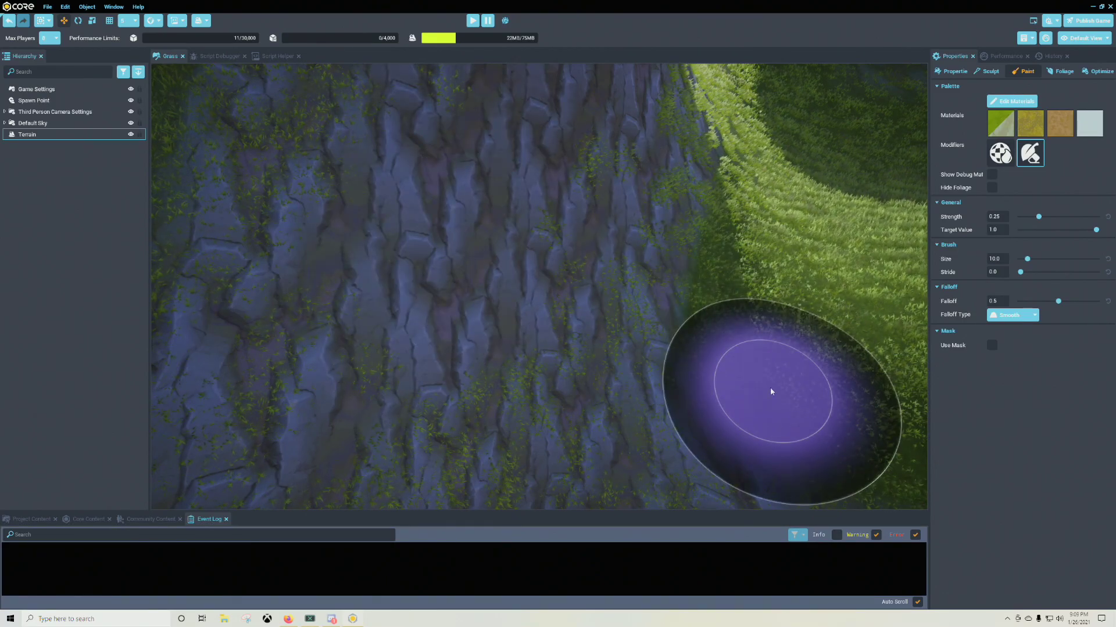
left_click(1064, 71)
mouse_move(742, 279)
right_mouse_down()
mouse_move(803, 235)
mouse_move(847, 237)
mouse_move(791, 252)
mouse_move(771, 250)
mouse_move(829, 236)
mouse_move(685, 251)
mouse_move(546, 285)
right_mouse_up()
key("w")
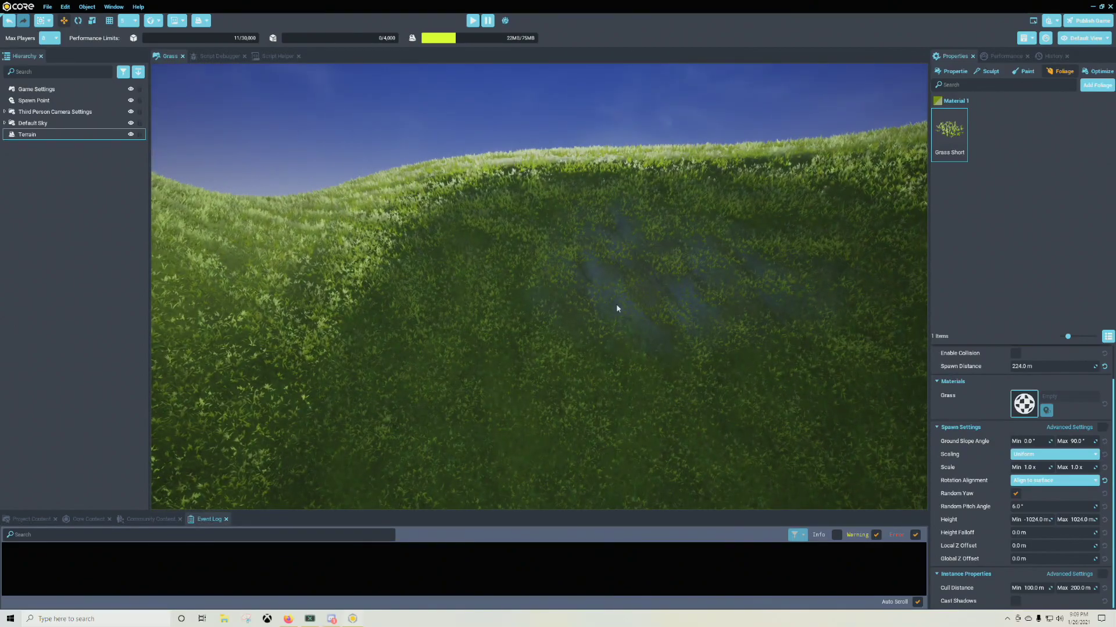
right_click_drag(698, 247, 838, 285)
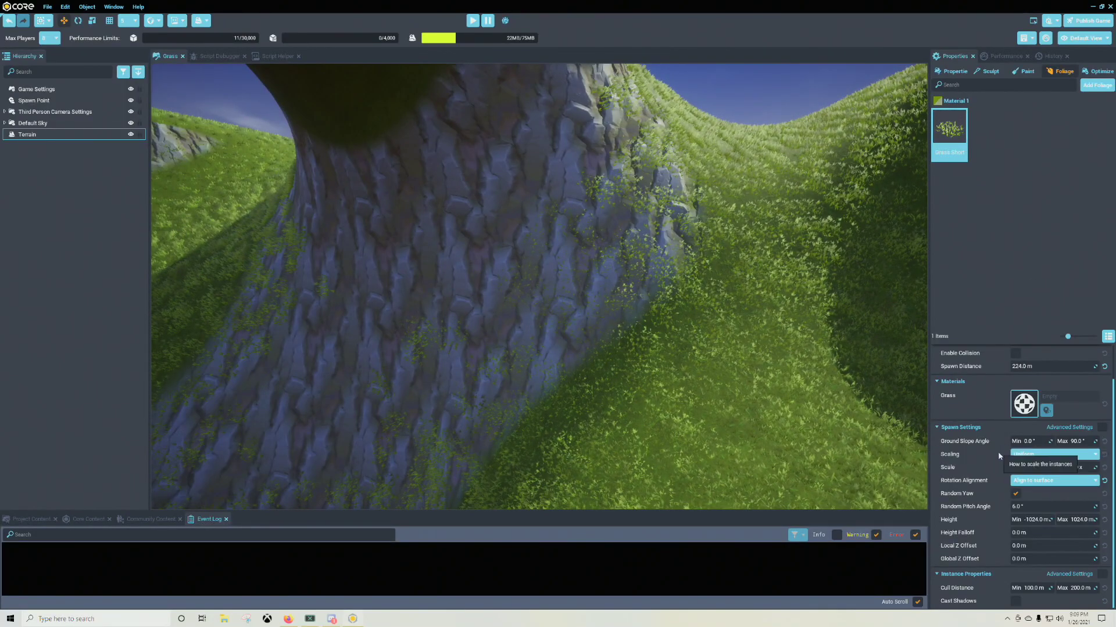
- Limit the Grass Short foliage's ground slope angle to a maximum of 45° and check its coverage on the slopes and rock walls
mouse_move(951, 448)
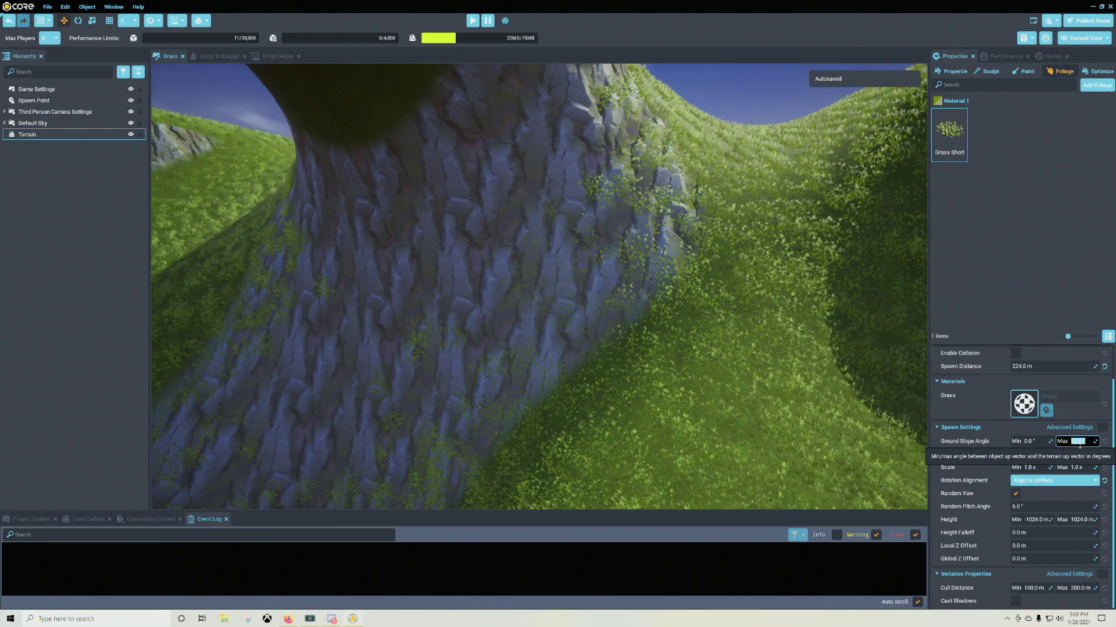
key("Return")
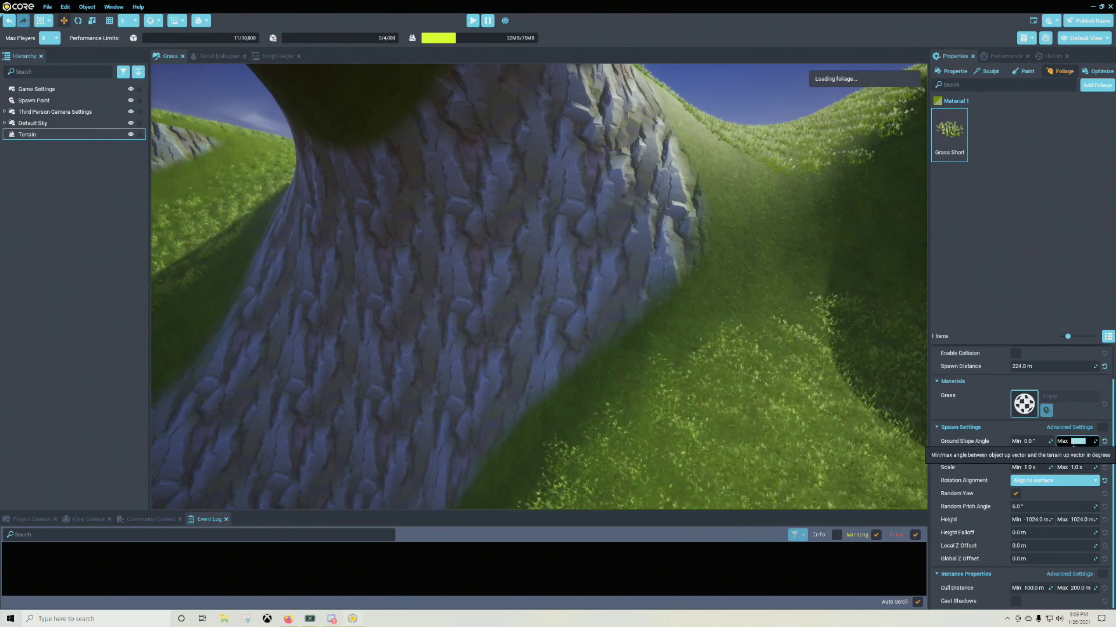
right_click_drag(750, 323, 531, 375)
key("w")
right_click_drag(676, 210, 703, 283)
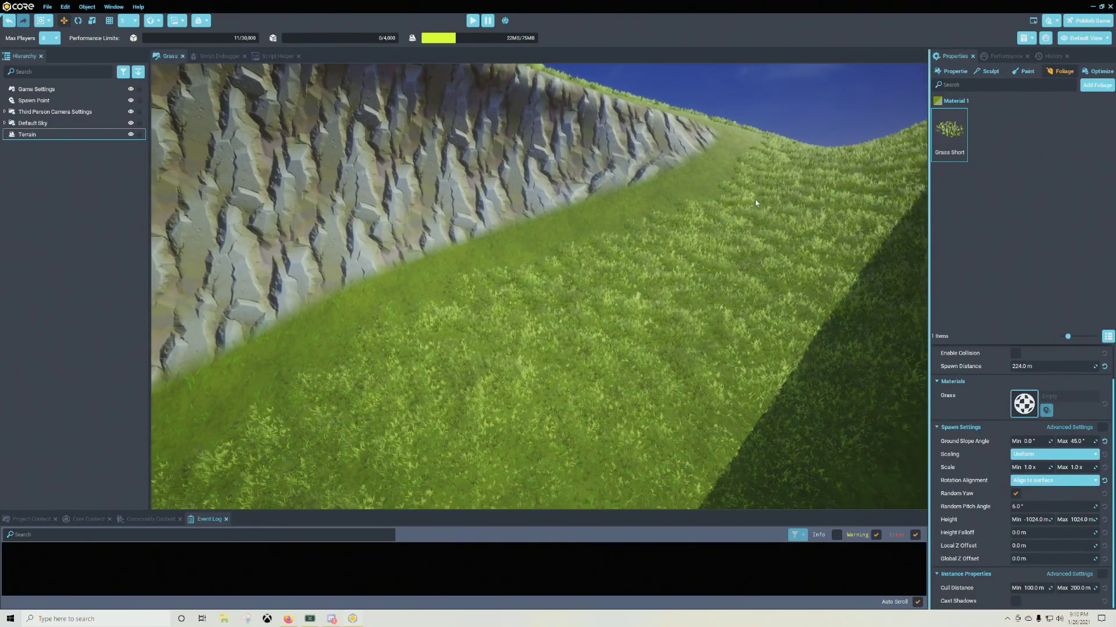
right_click_drag(755, 200, 915, 208)
right_click_drag(664, 256, 870, 257)
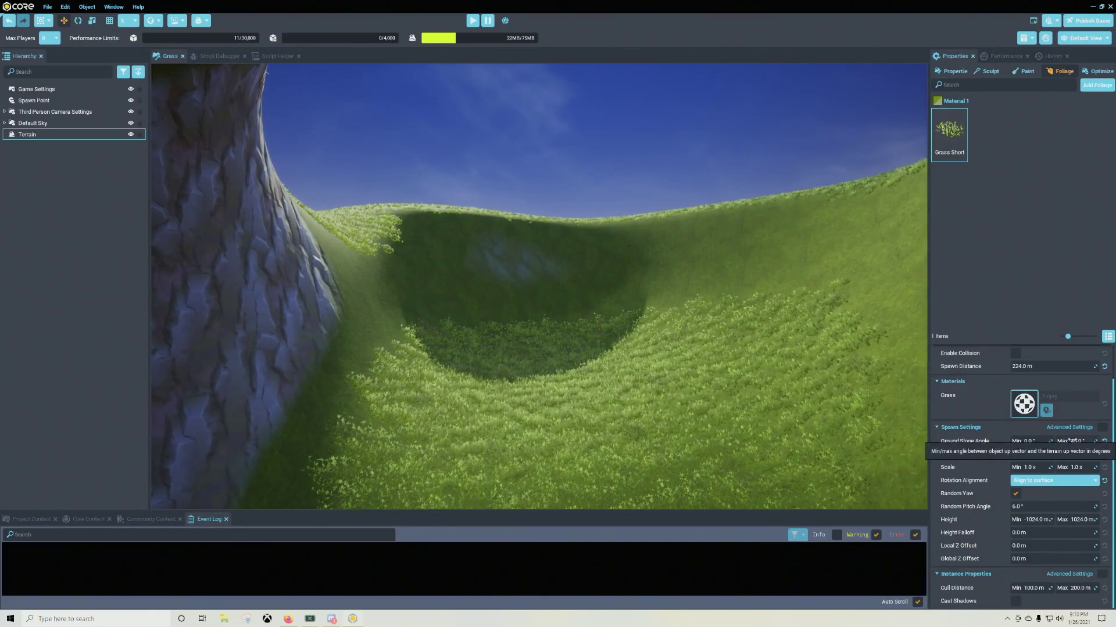
- Set the Grass Short foliage's maximum ground slope angle to 55° and check its coverage around the rock walls
key("Return")
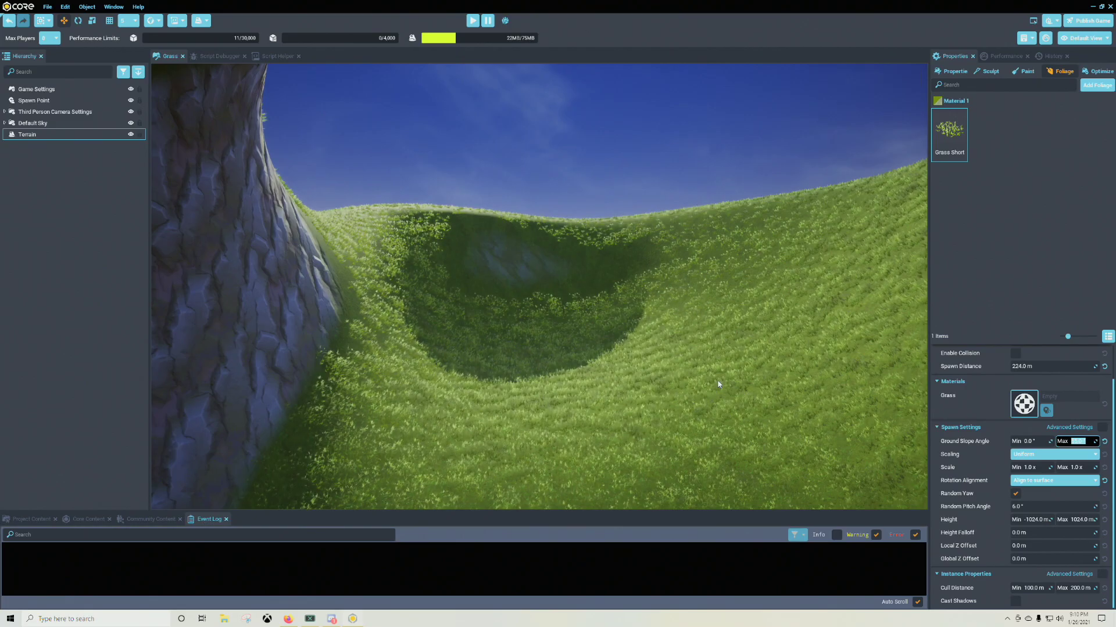
right_click_drag(718, 384, 2, 419)
right_click_drag(563, 384, 200, 379)
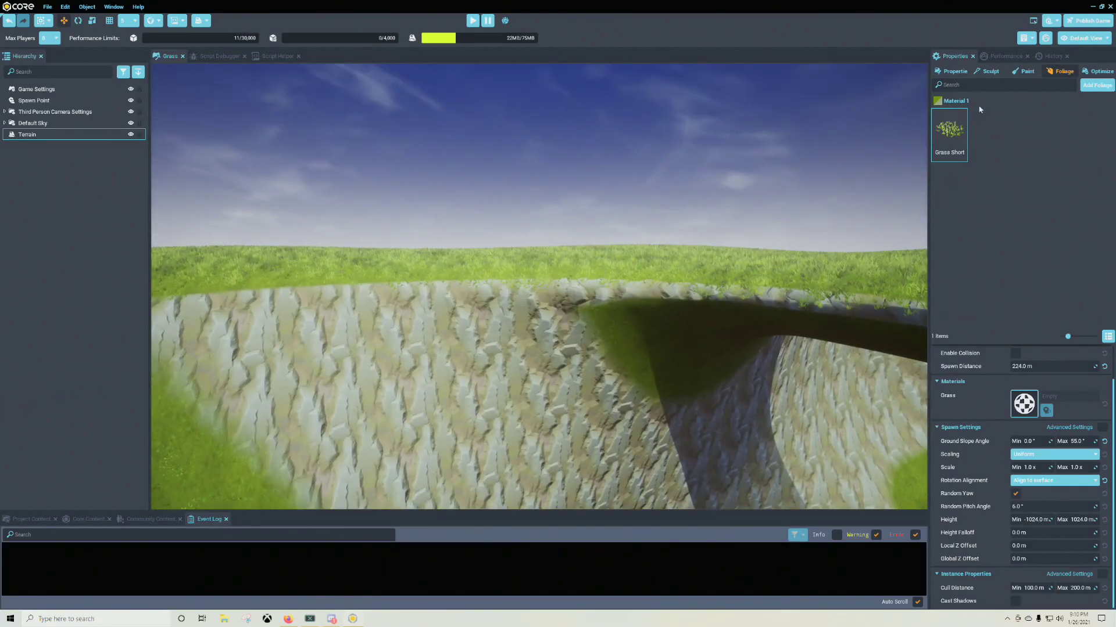
left_click(1024, 72)
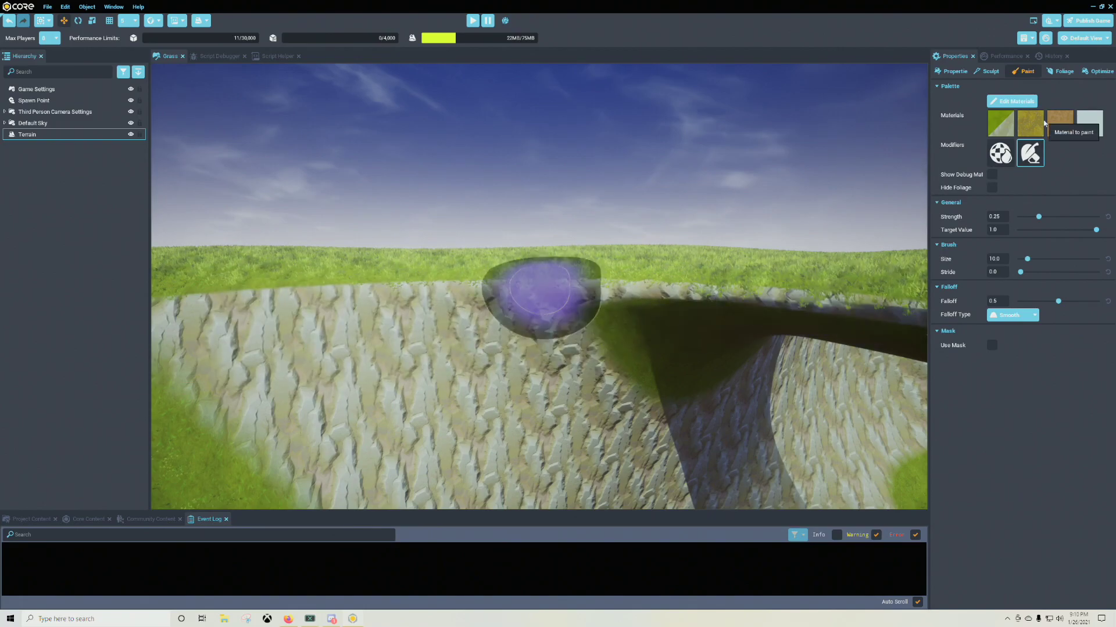
left_click(1058, 72)
- Set the Grass Short foliage's maximum scale to 1.2x, checking the grass on the slopes and open plateau
mouse_move(838, 339)
right_mouse_down()
mouse_move(329, 406)
mouse_move(175, 410)
right_mouse_up()
mouse_move(650, 289)
right_mouse_down()
mouse_move(360, 321)
mouse_move(262, 310)
mouse_move(103, 316)
mouse_move(342, 272)
right_mouse_up()
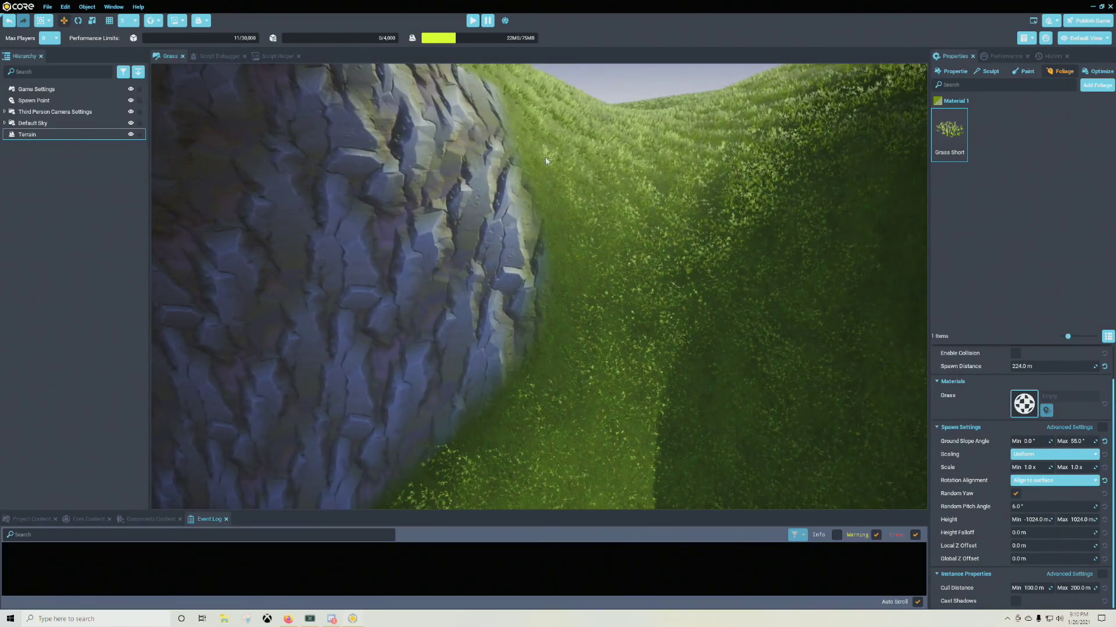
right_click_drag(636, 353, 286, 332)
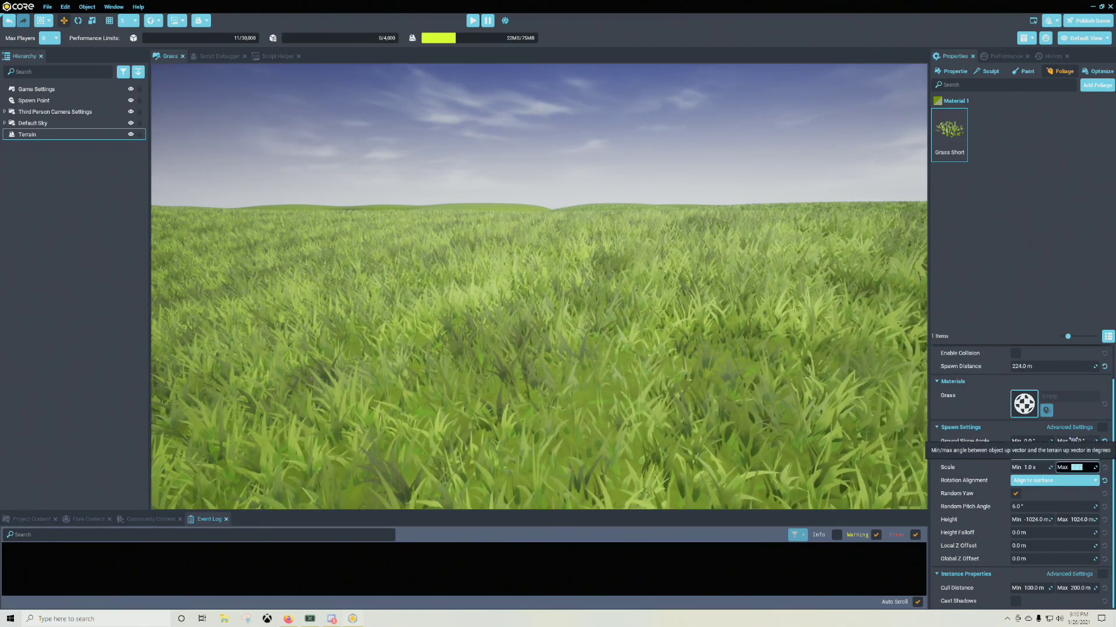
key("Return")
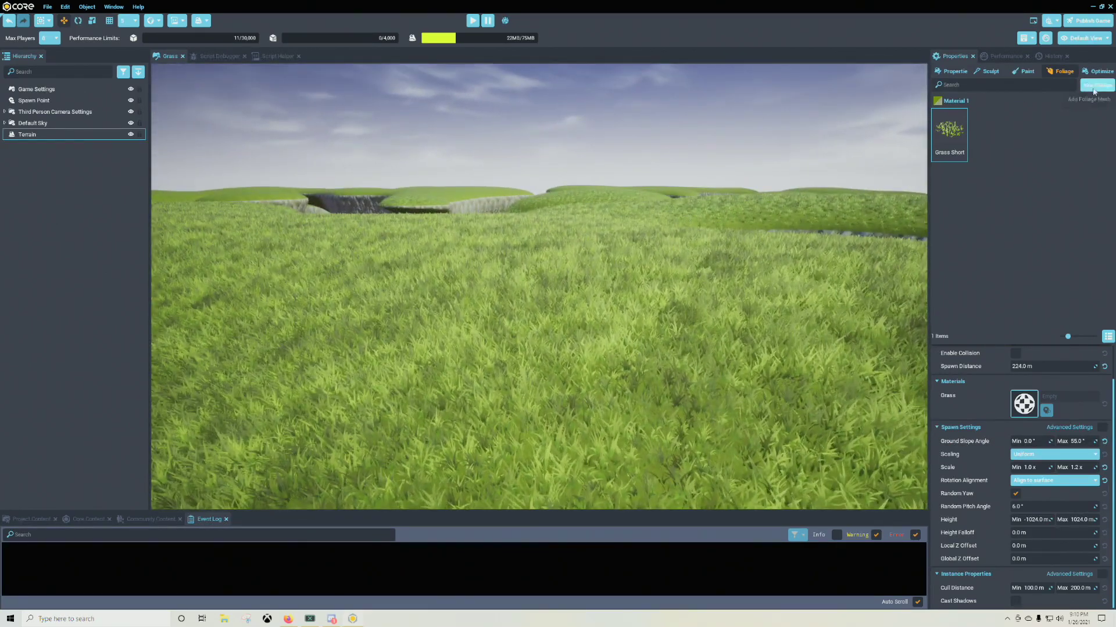
- Search the static meshes for grass and add Grass Tall as a second foliage type on the terrain
left_click(1094, 91)
type("g")
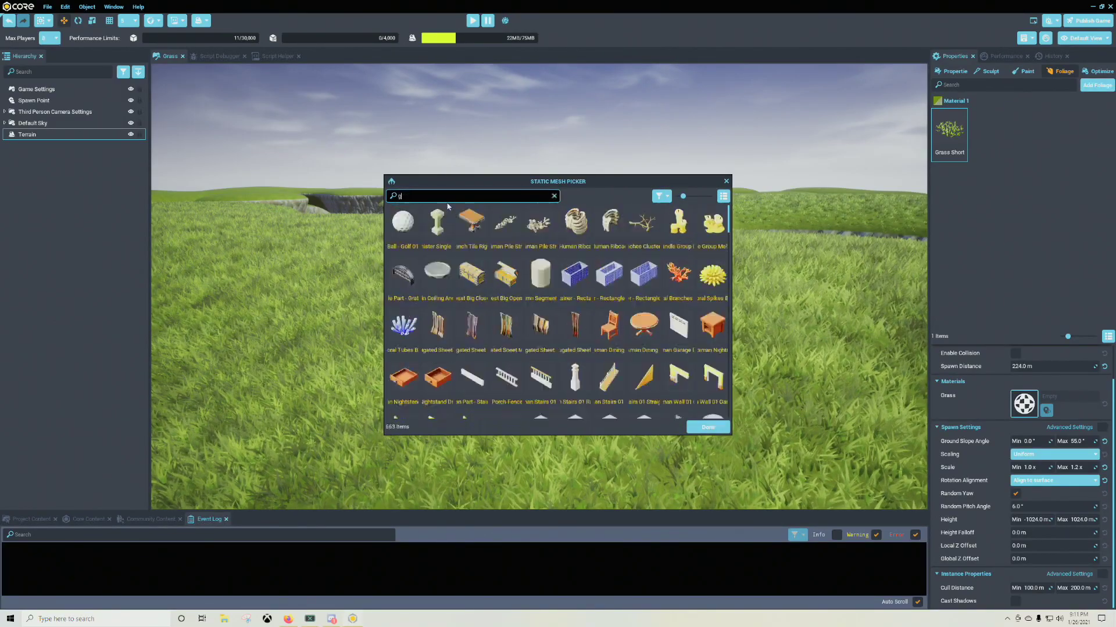
type("rass")
left_click(436, 229)
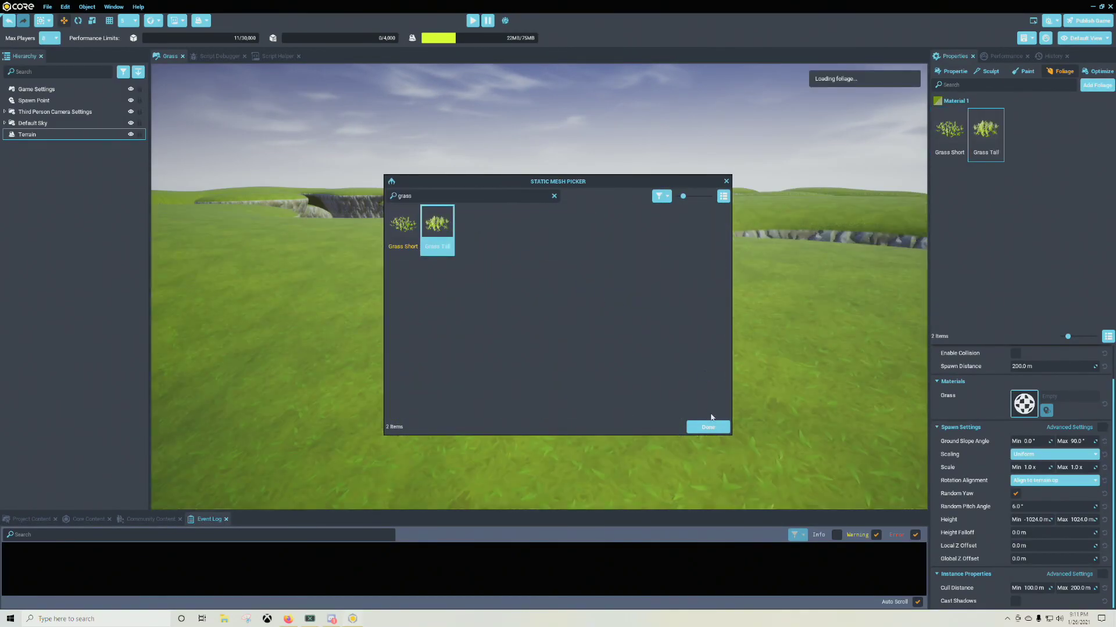
left_click(709, 427)
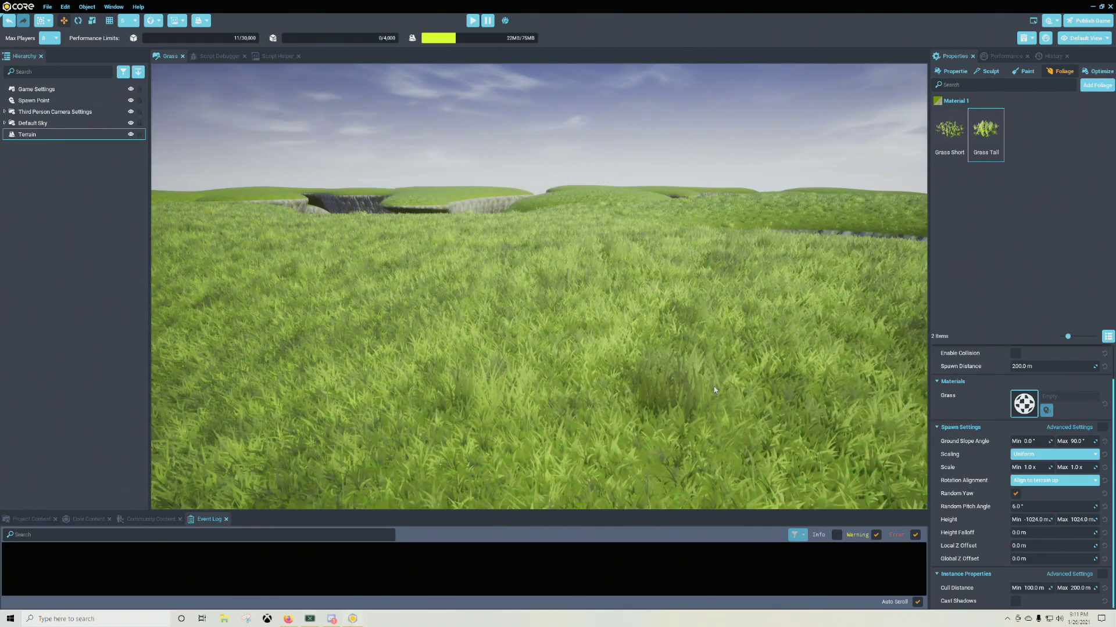
- Set the Grass Tall foliage's spawn distance to 224 m and its distance between instances to 6 m
right_click_drag(714, 387, 810, 403)
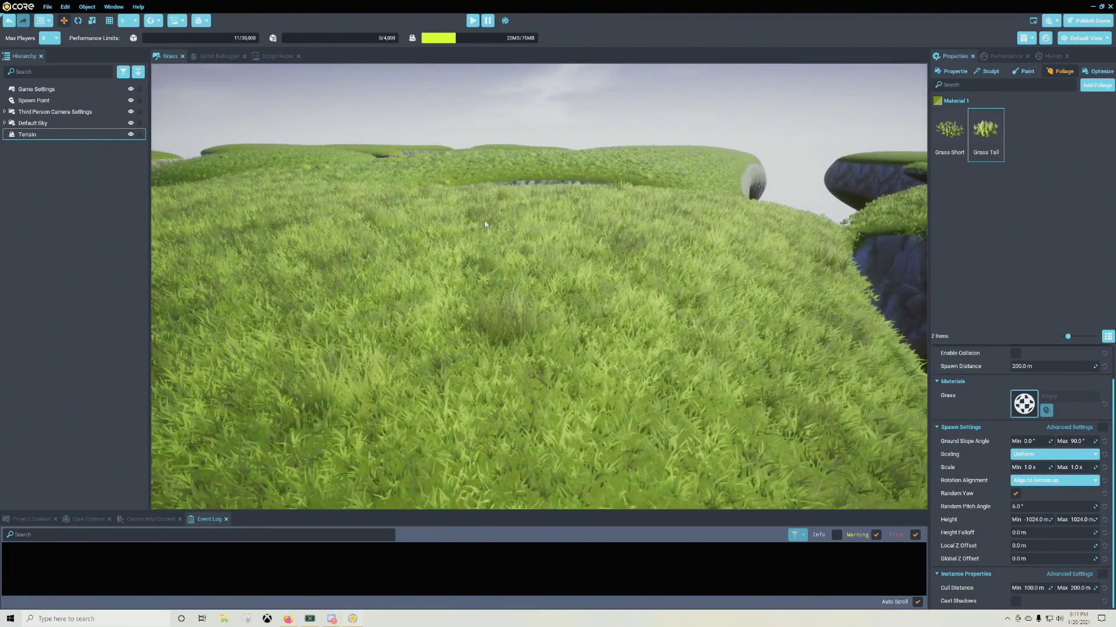
right_click_drag(599, 246, 190, 242)
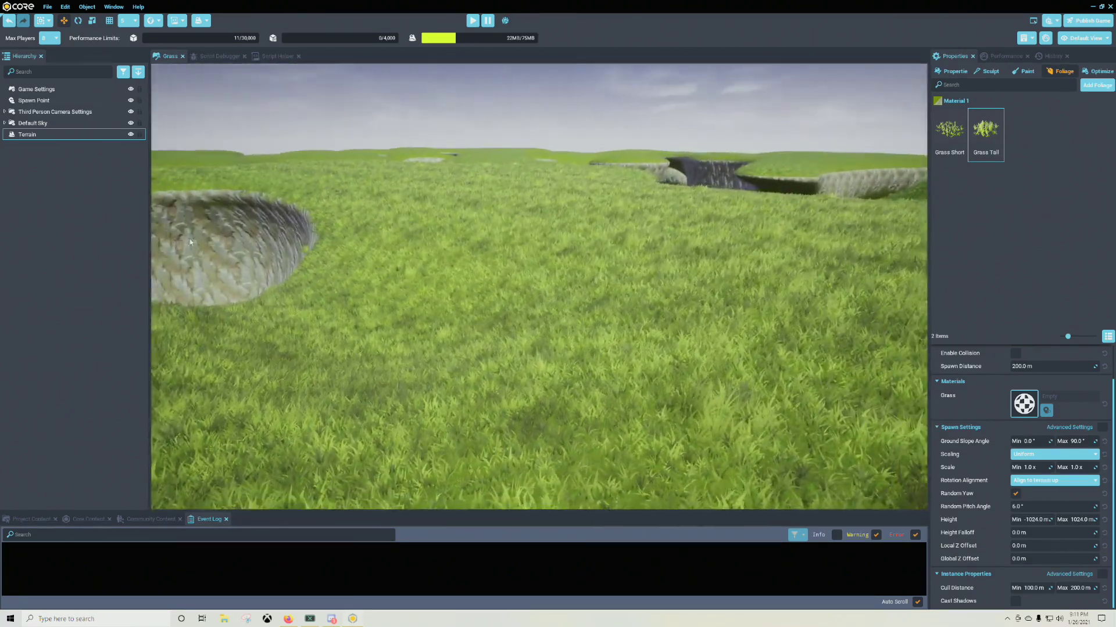
scroll(971, 435, "up", 2)
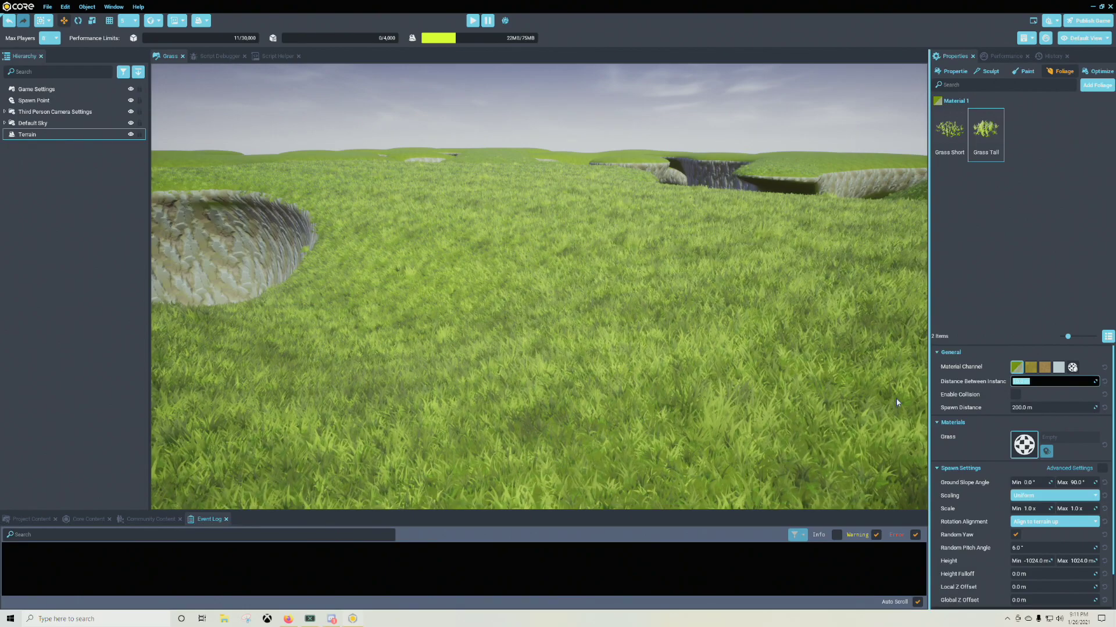
type("6")
key("Return")
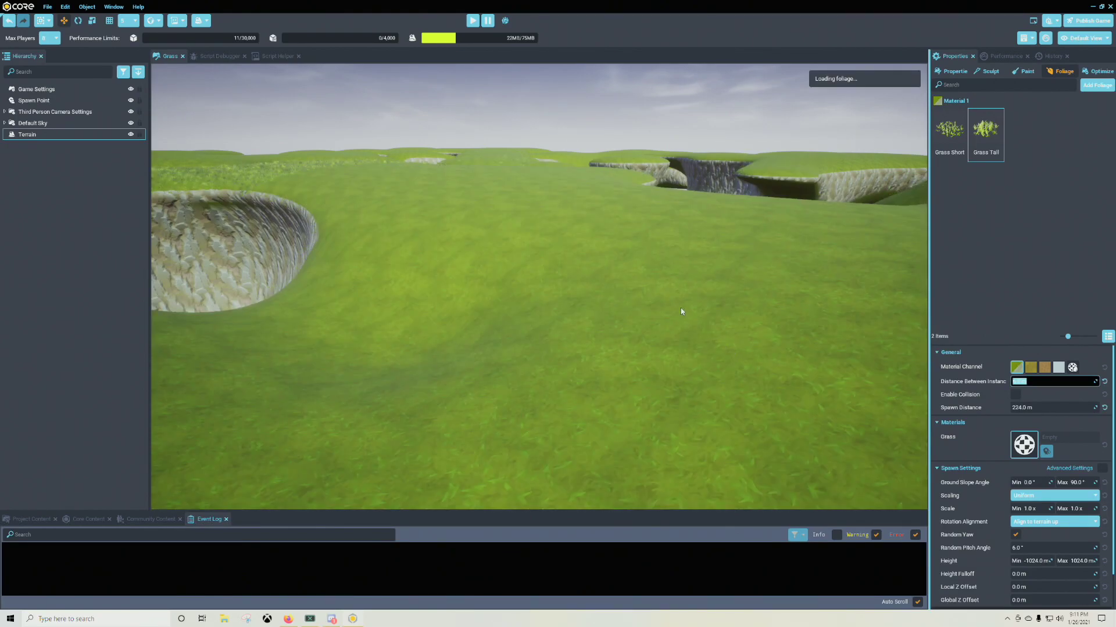
- Set the Grass Tall foliage's rotation alignment to Align to surface and reduce its maximum ground slope angle to keep it off the rock walls
right_click_drag(695, 298, 635, 236)
key("w")
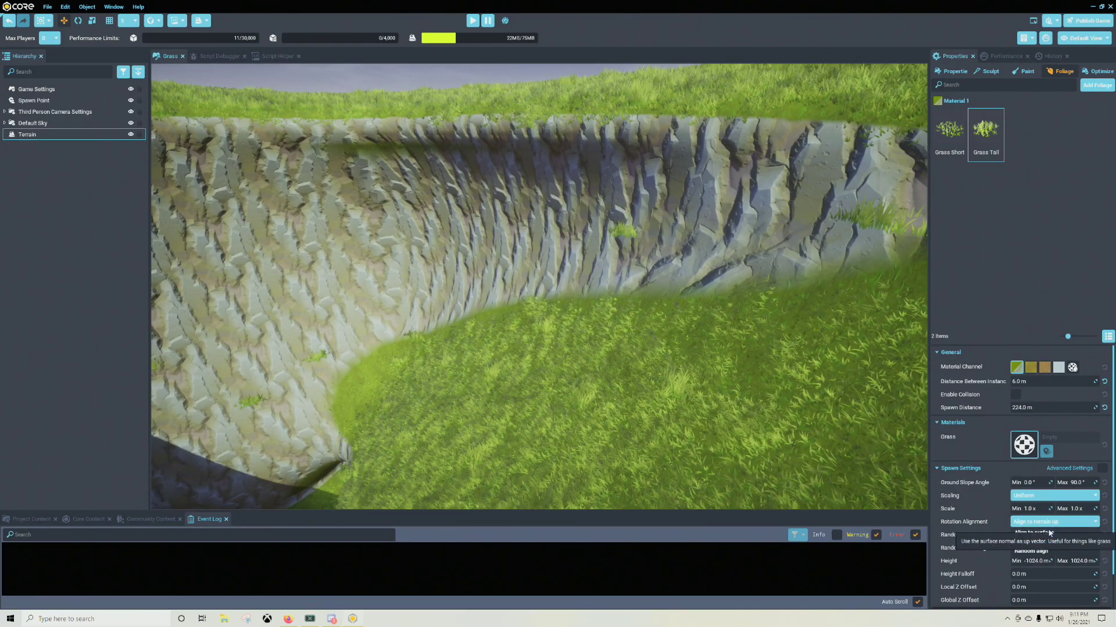
left_click(1050, 533)
right_click_drag(705, 398, 742, 366)
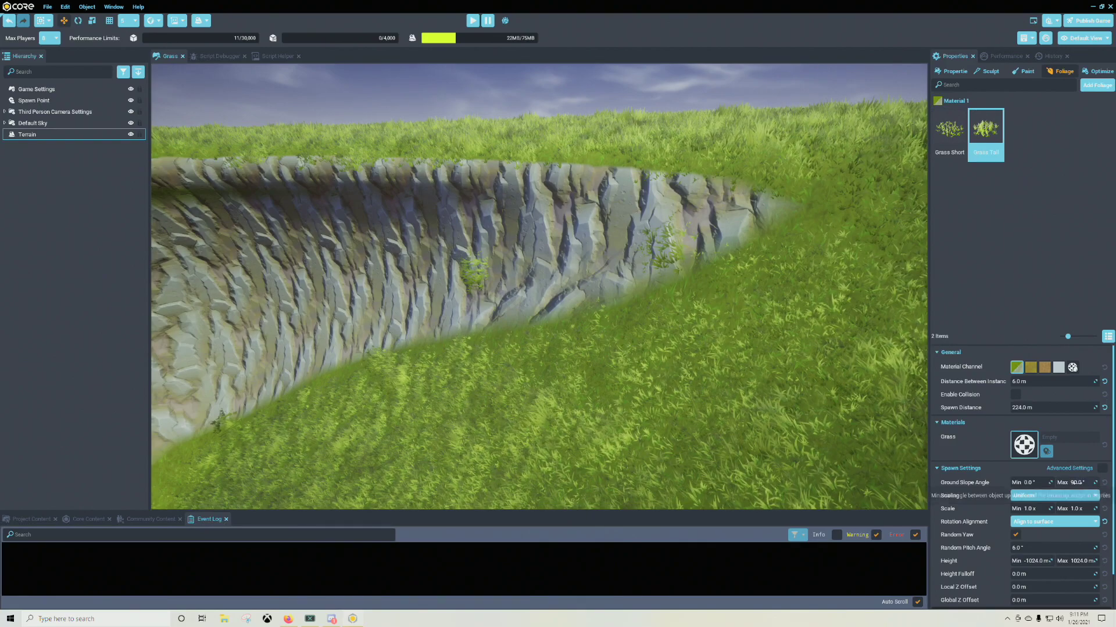
key("Return")
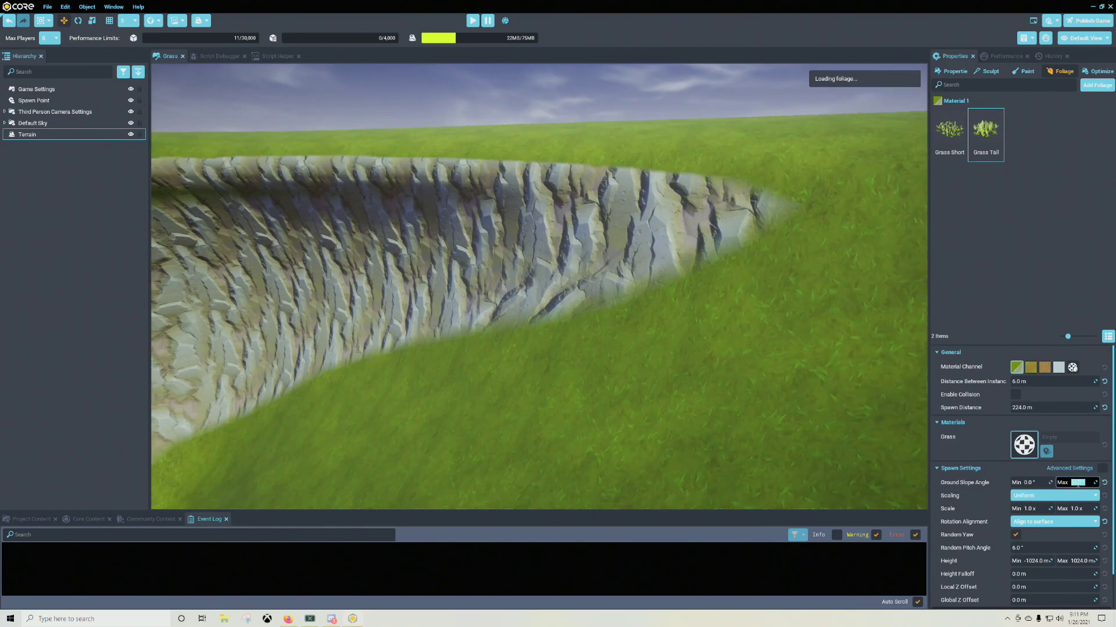
- Look over the mixed grass on the terrain, then preview the game and run the character through it
right_click_drag(638, 361, 486, 271)
right_click_drag(714, 268, 956, 244)
right_click_drag(511, 272, 665, 265)
left_click(472, 20)
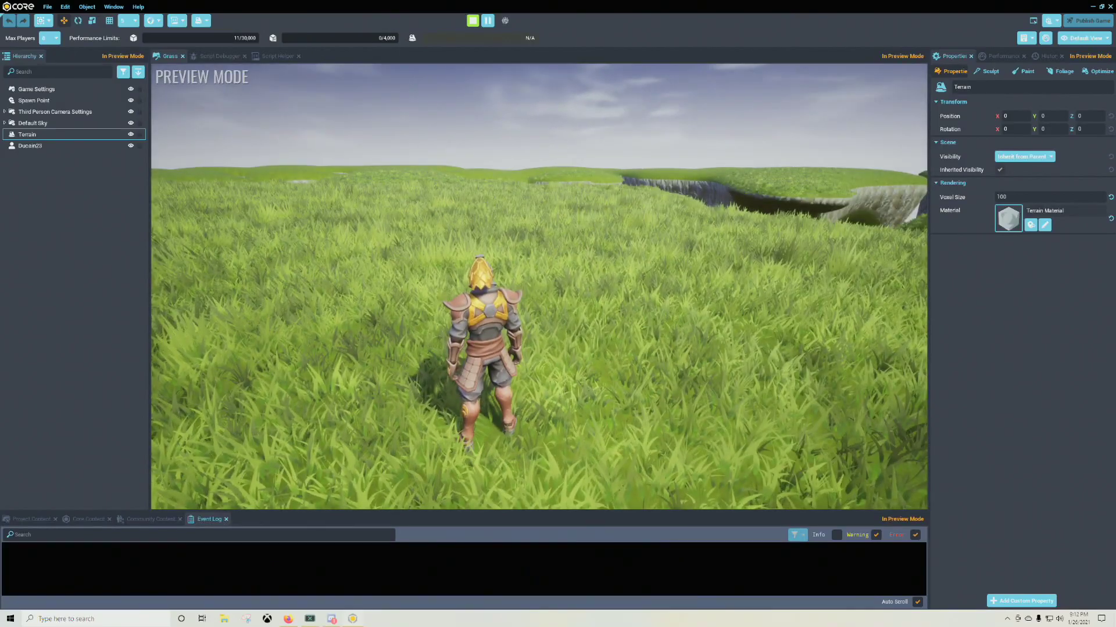
key("w")
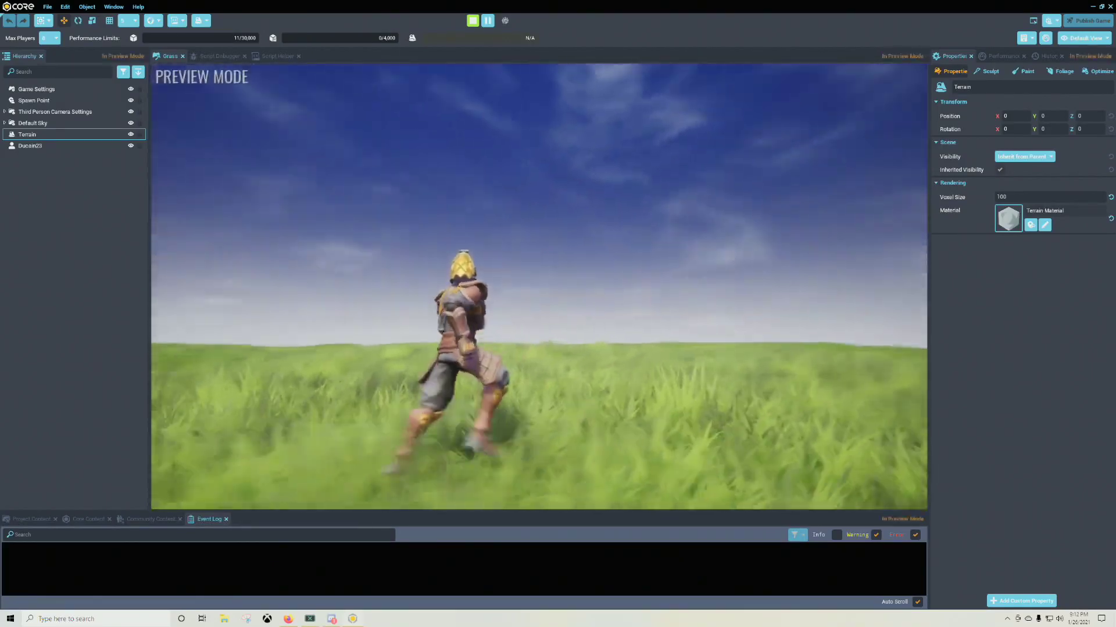
key("w")
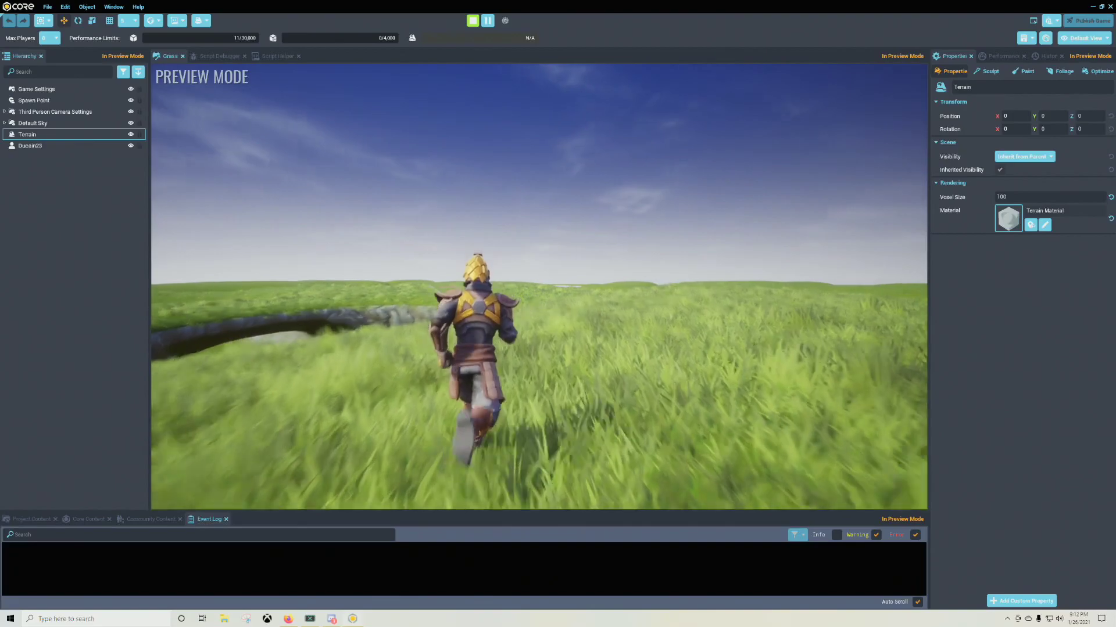
key("w")
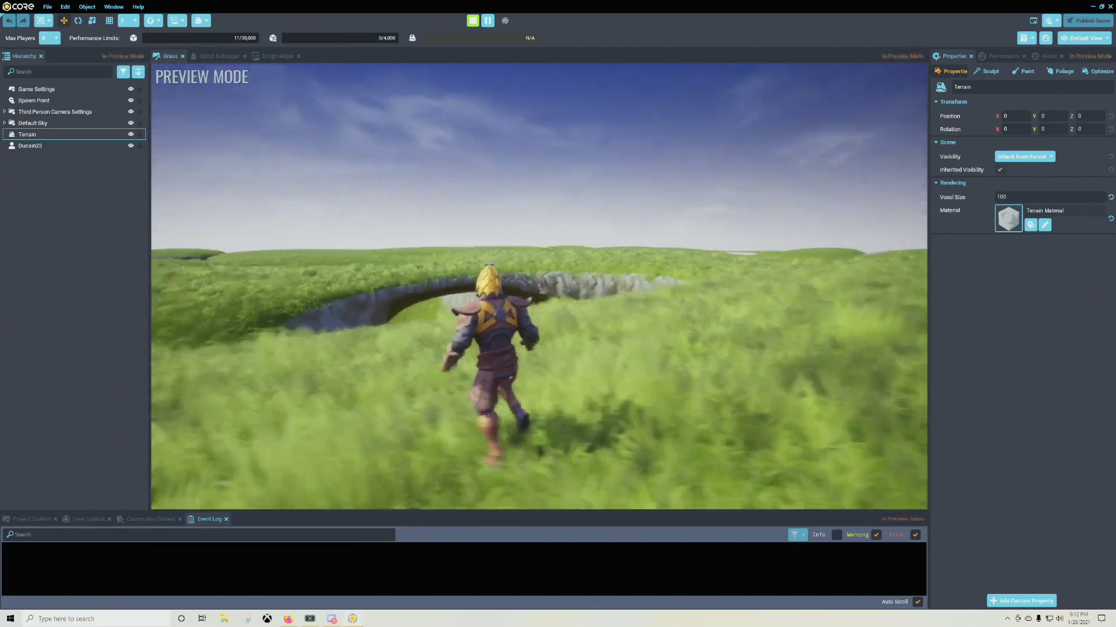